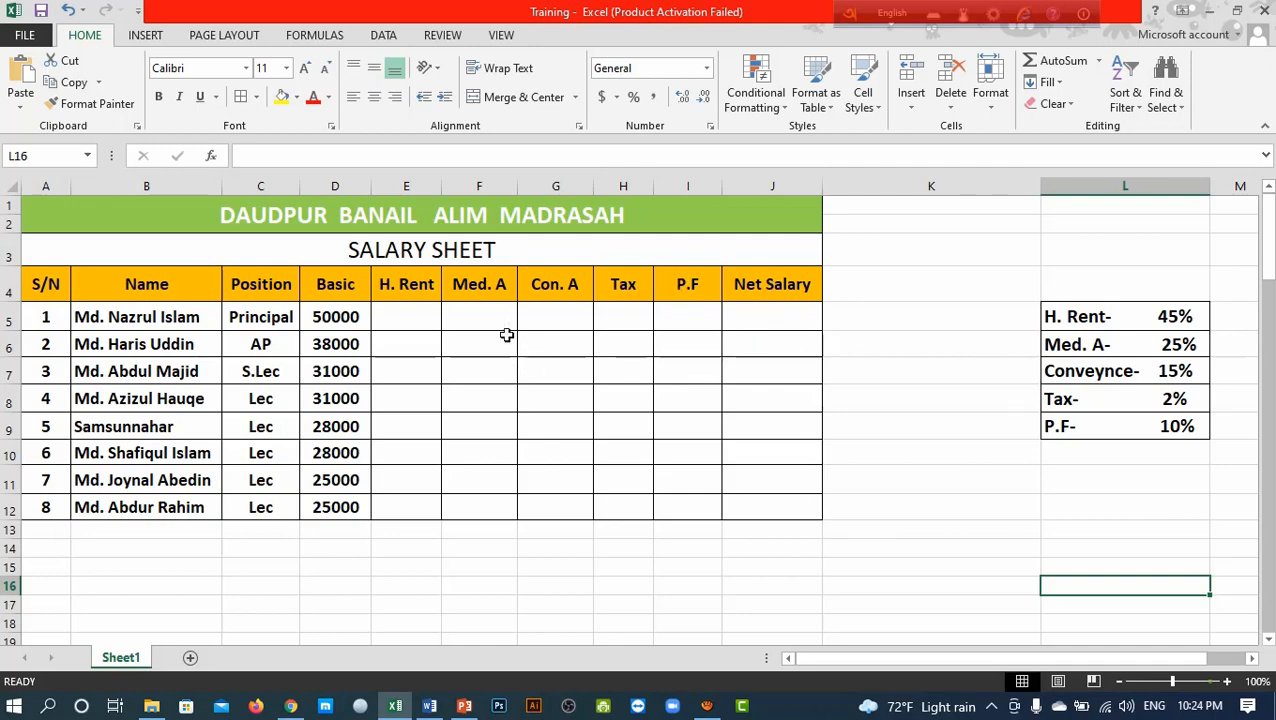
Enter the formula =D5*45% in cell E5 to calculate the first employee's house rent from the basic salary
{"action": "left_click", "coordinate": [403, 316]}
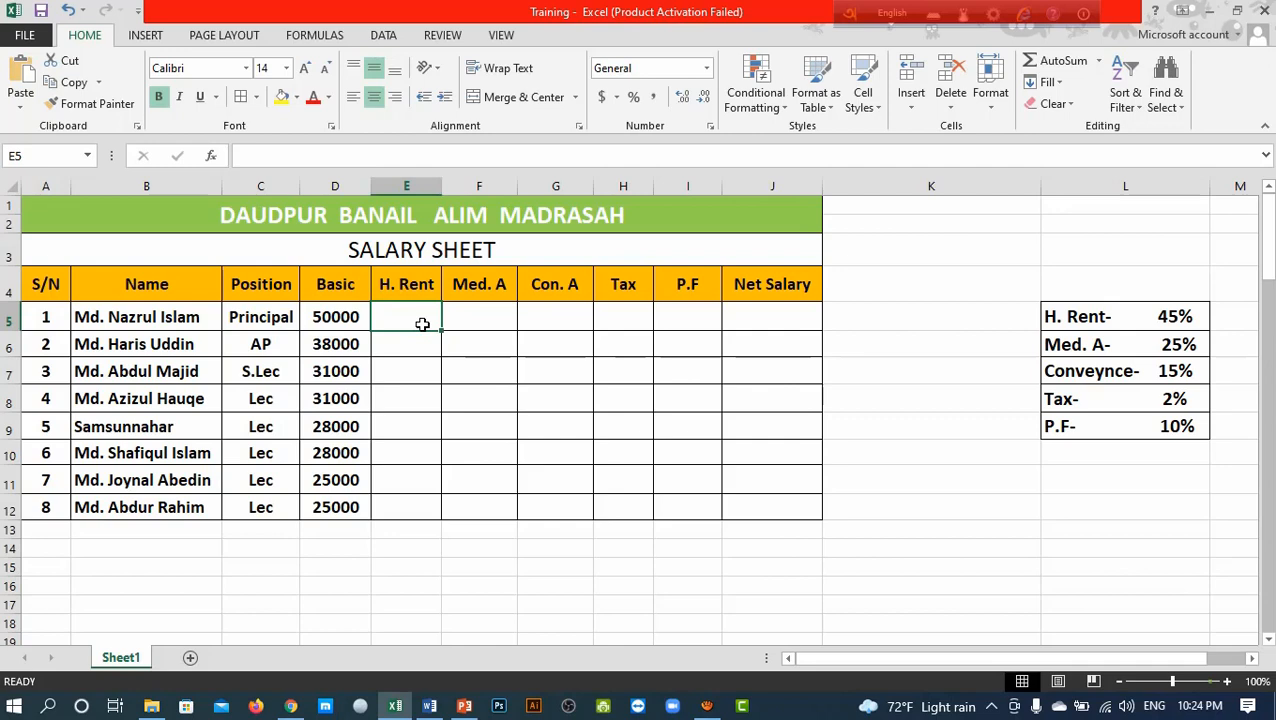
{"action": "type", "text": "="}
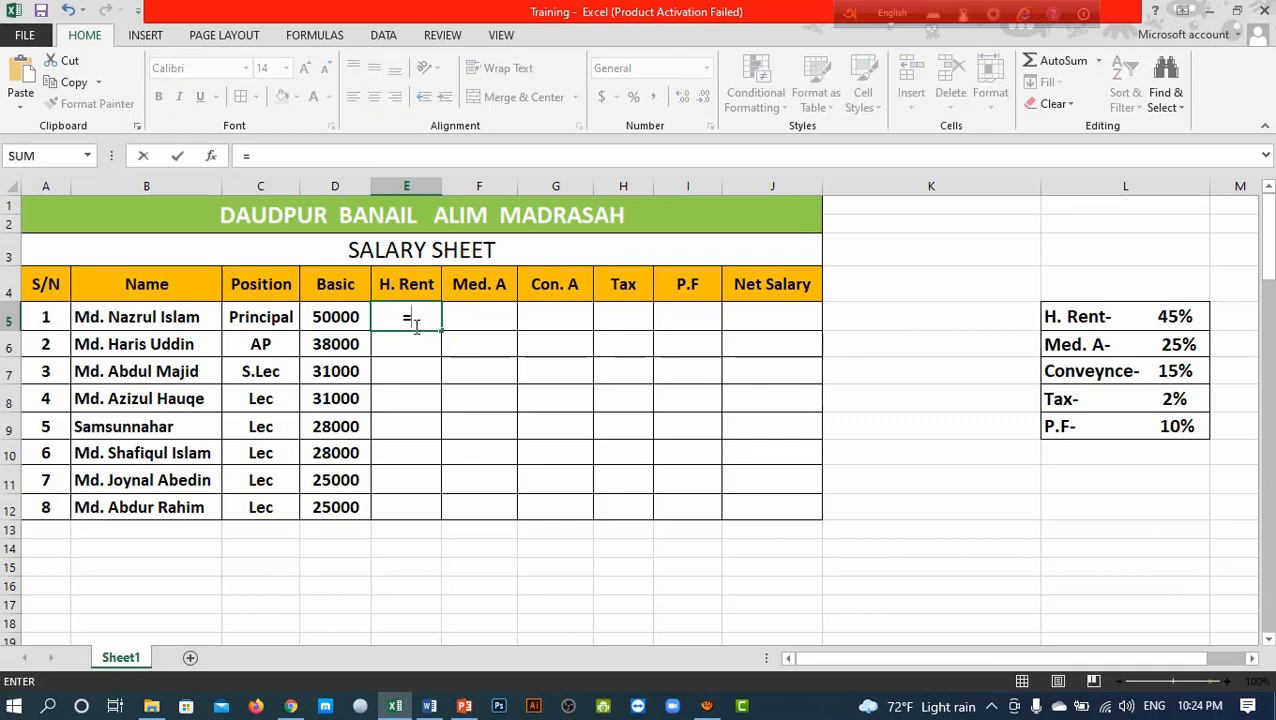
{"action": "left_click", "coordinate": [333, 316]}
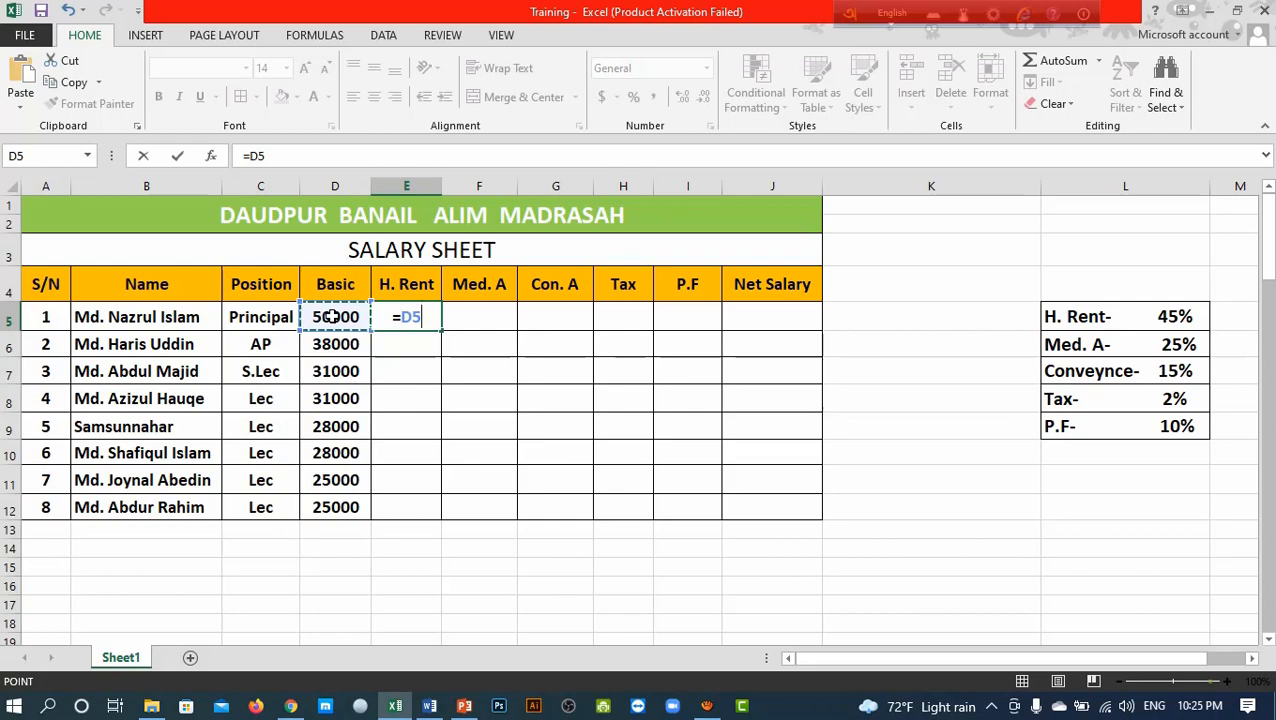
{"action": "type", "text": "*"}
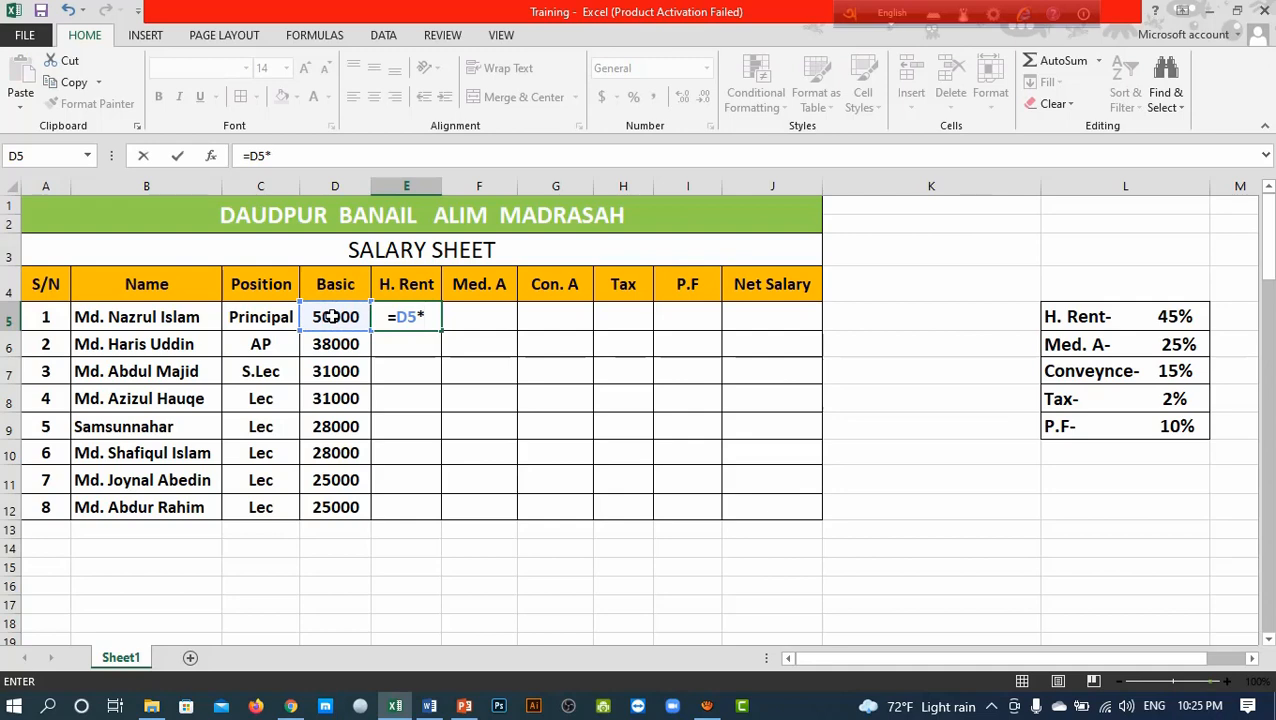
{"action": "type", "text": "45"}
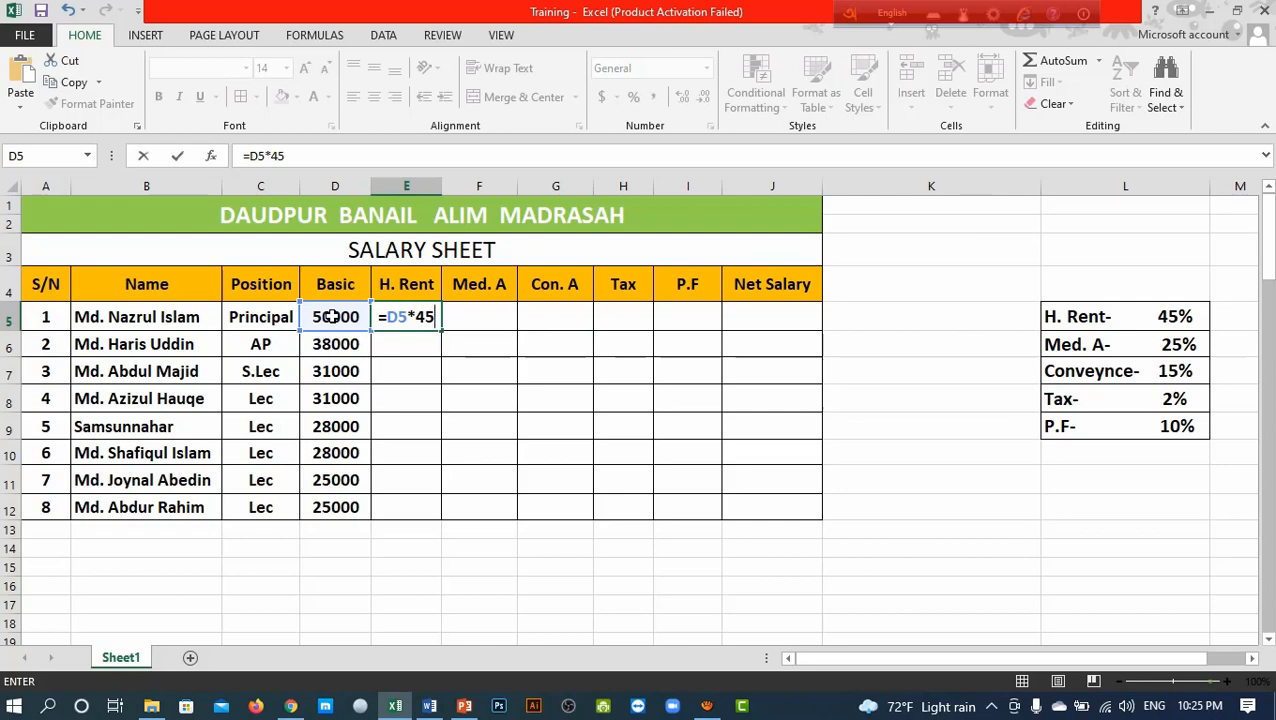
{"action": "type", "text": "%"}
{"action": "key", "text": "Return"}
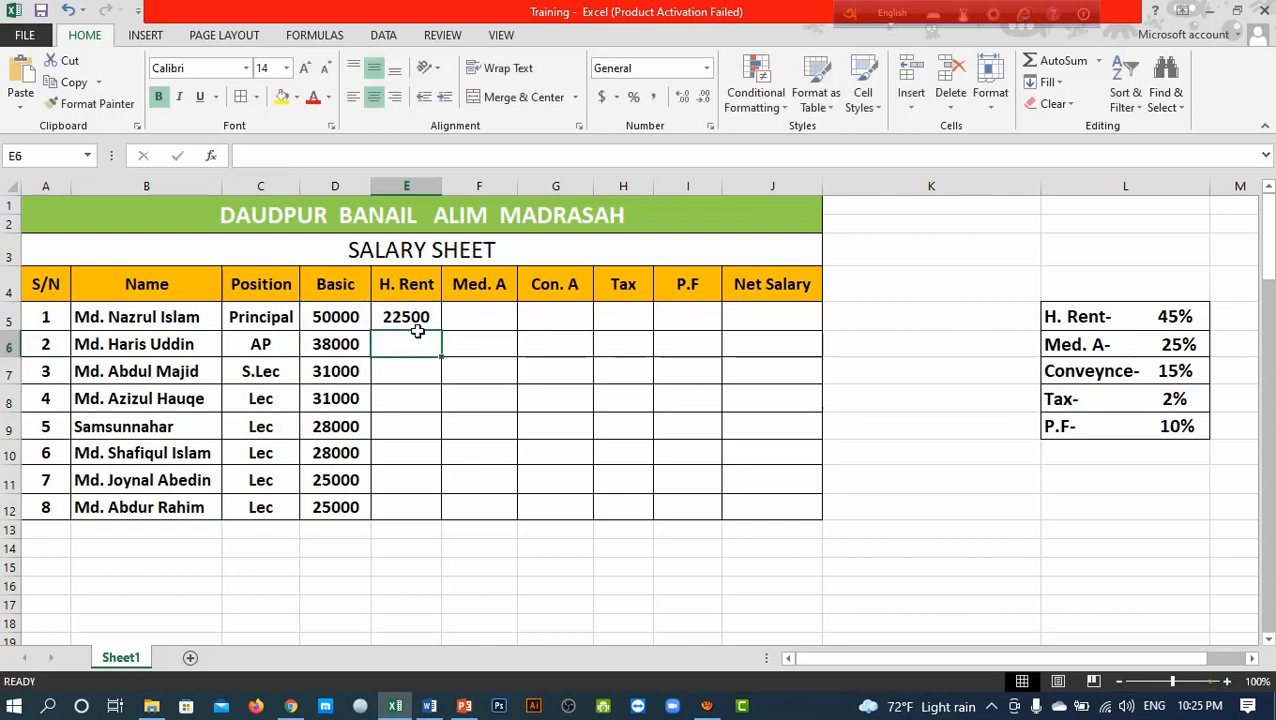
Enter the formula =D5*25% in cell F5 to calculate the first employee's medical allowance
{"action": "left_click", "coordinate": [474, 315]}
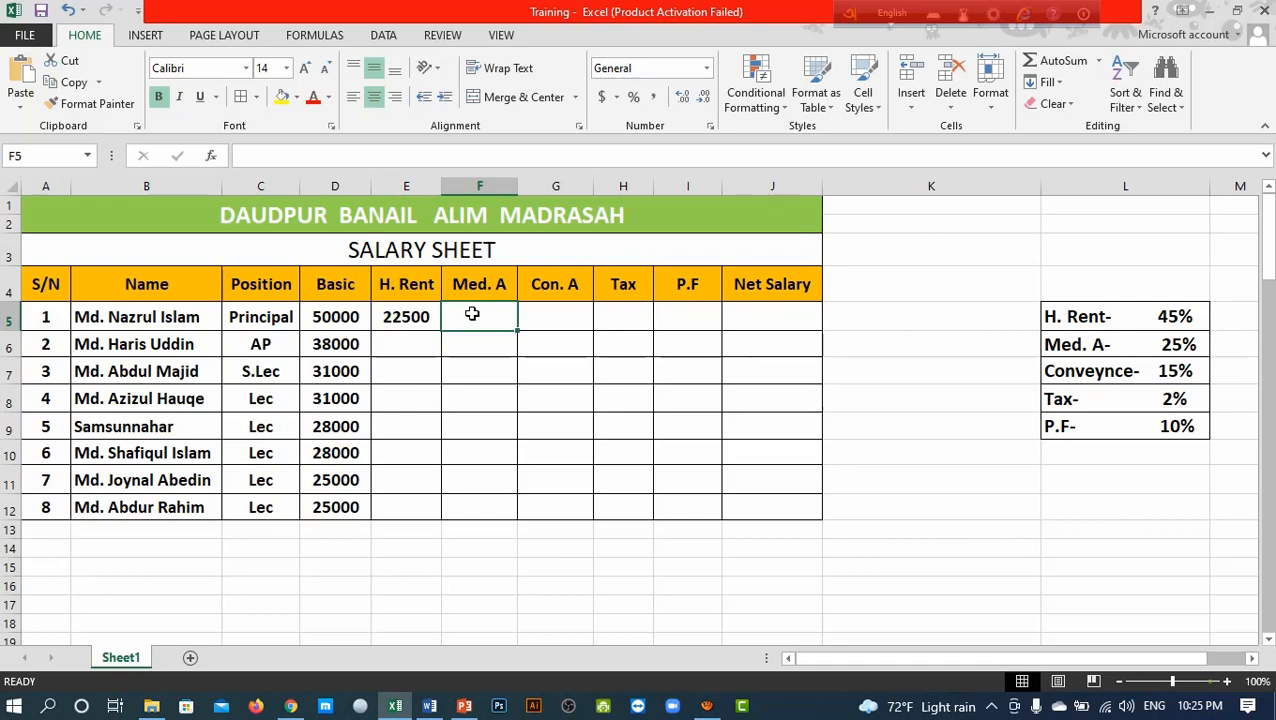
{"action": "type", "text": "="}
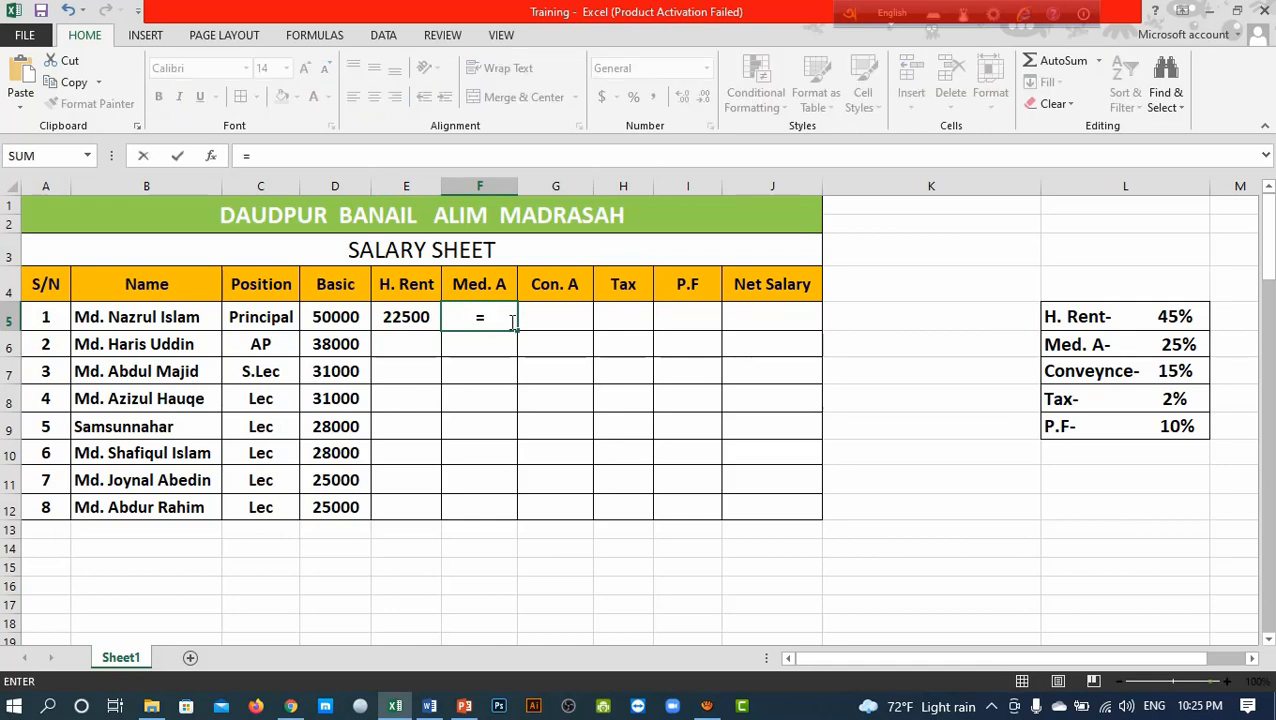
{"action": "left_click", "coordinate": [341, 318]}
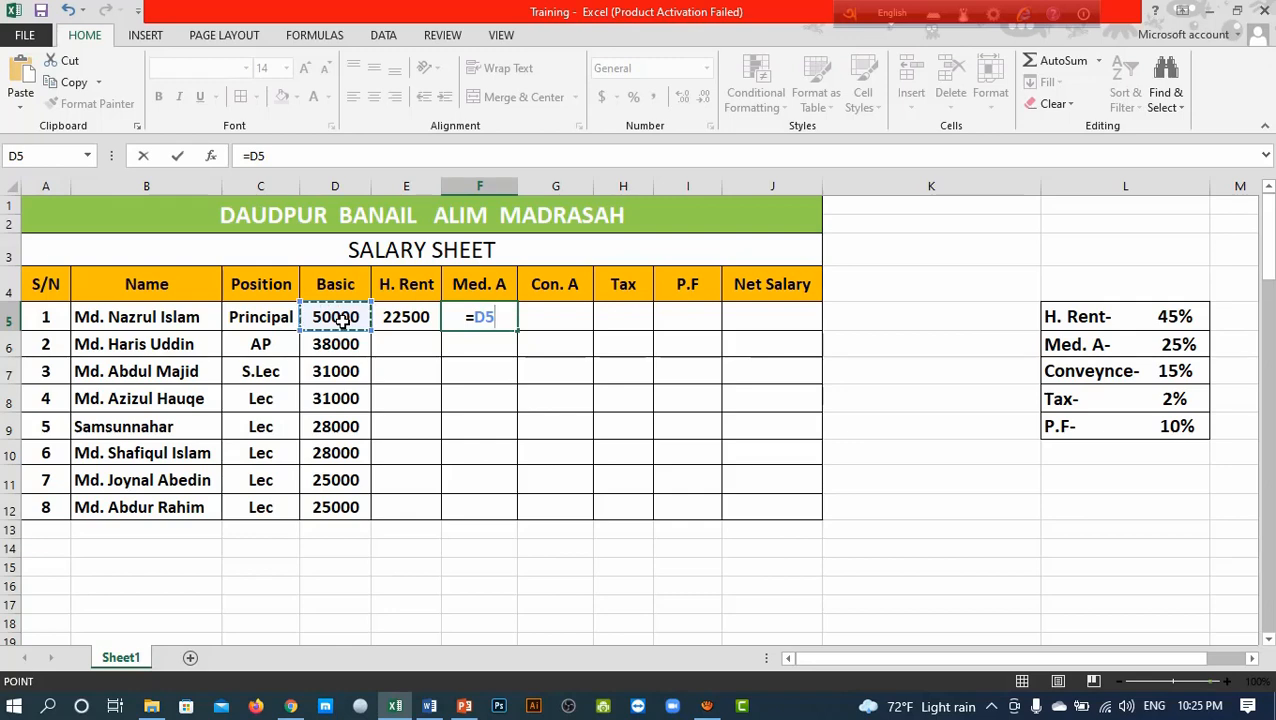
{"action": "type", "text": "*"}
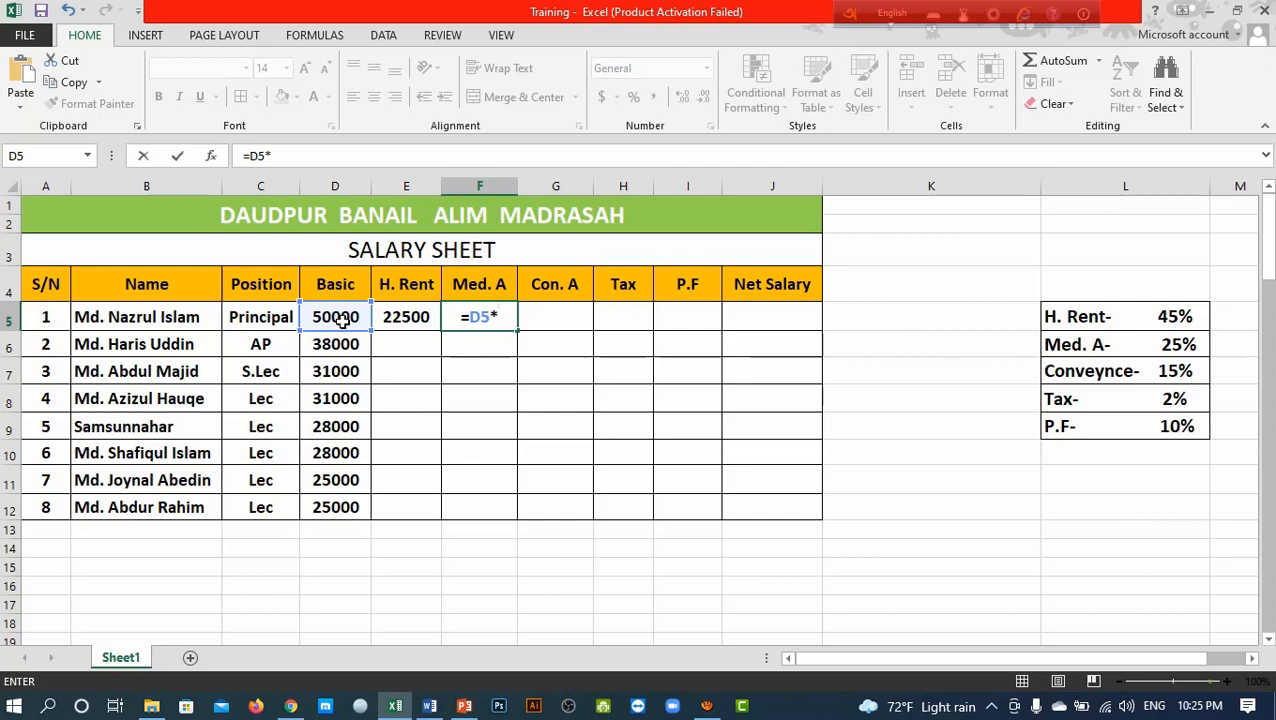
{"action": "type", "text": "25"}
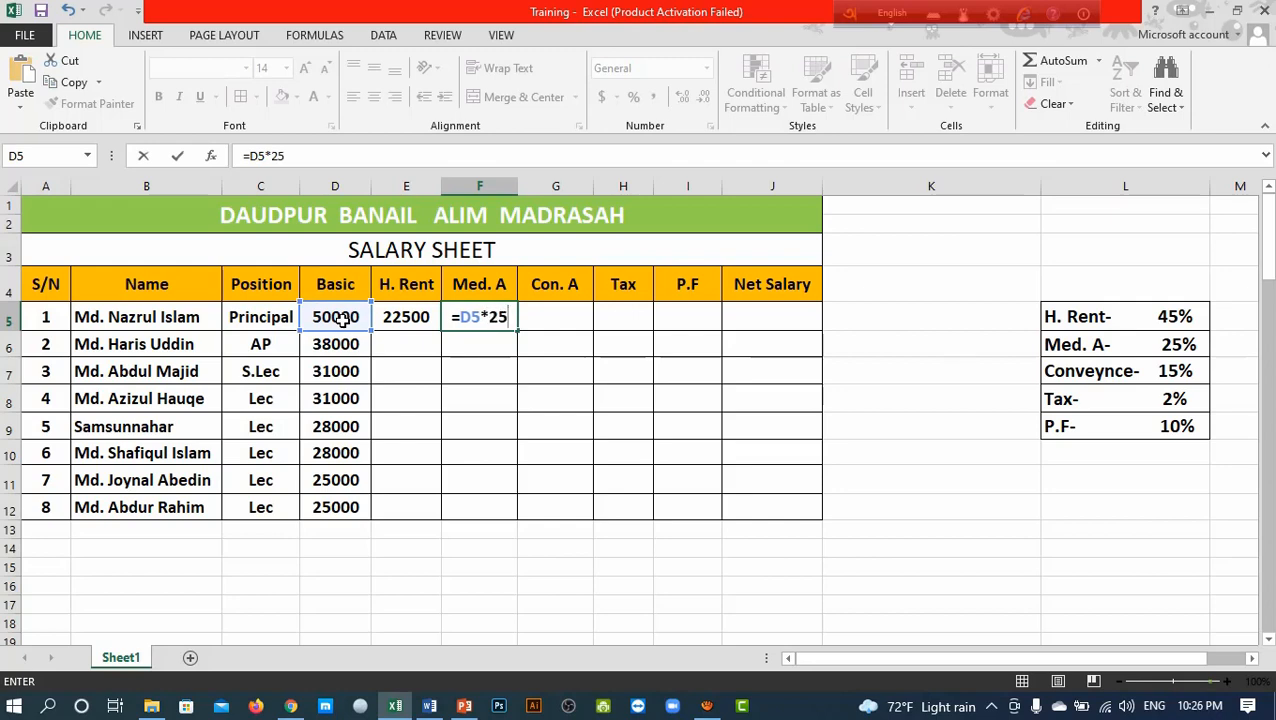
{"action": "type", "text": "%"}
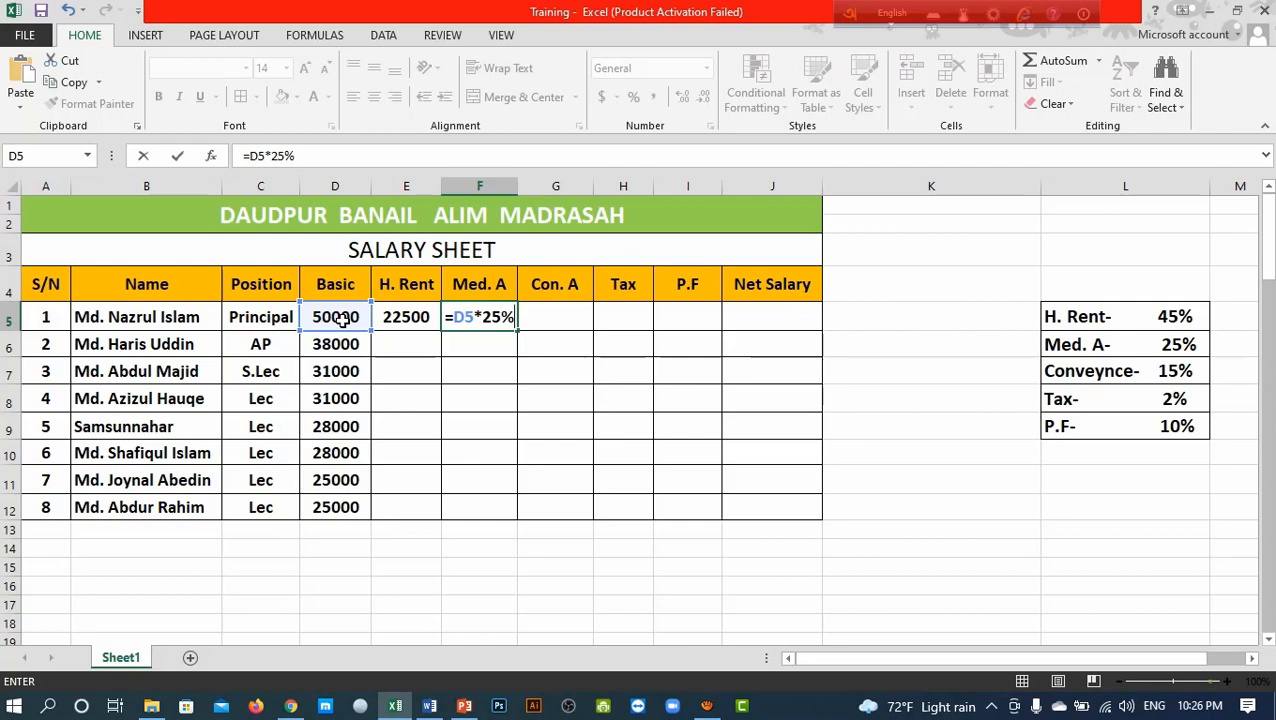
{"action": "key", "text": "Return"}
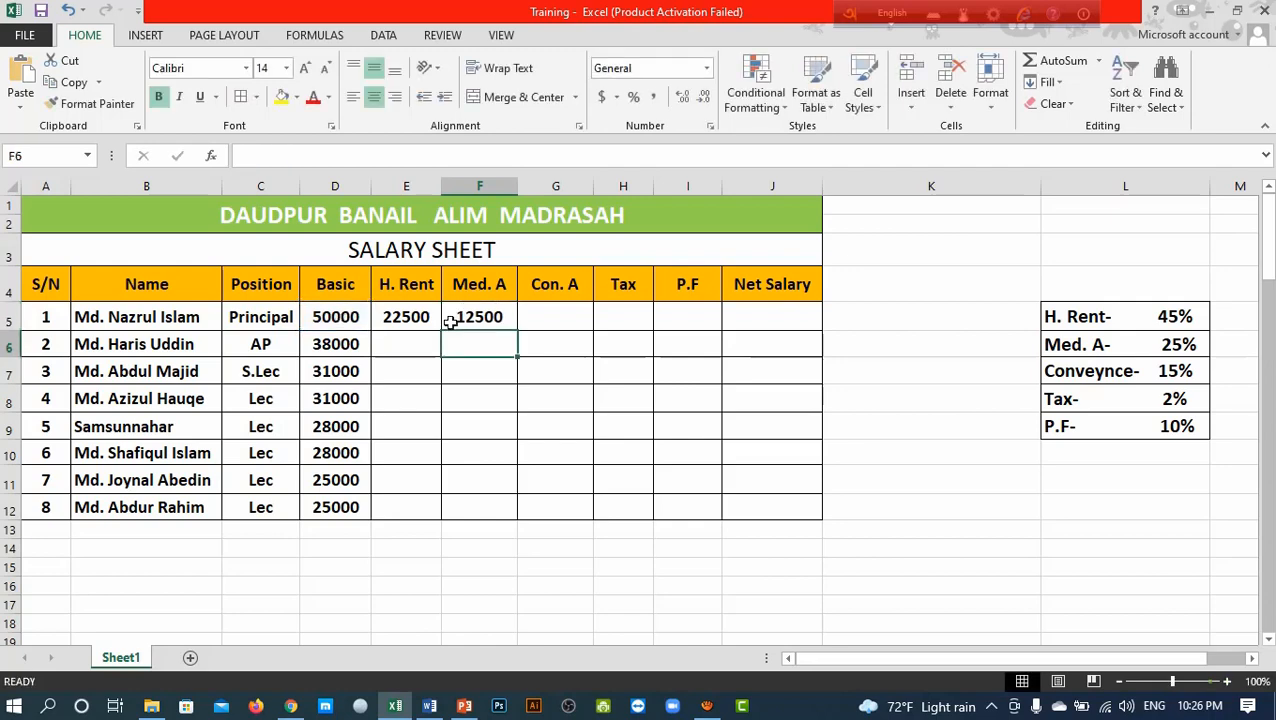
Enter the formula =D5*15% in cell G5 to calculate the first employee's conveyance allowance
{"action": "left_click", "coordinate": [553, 310]}
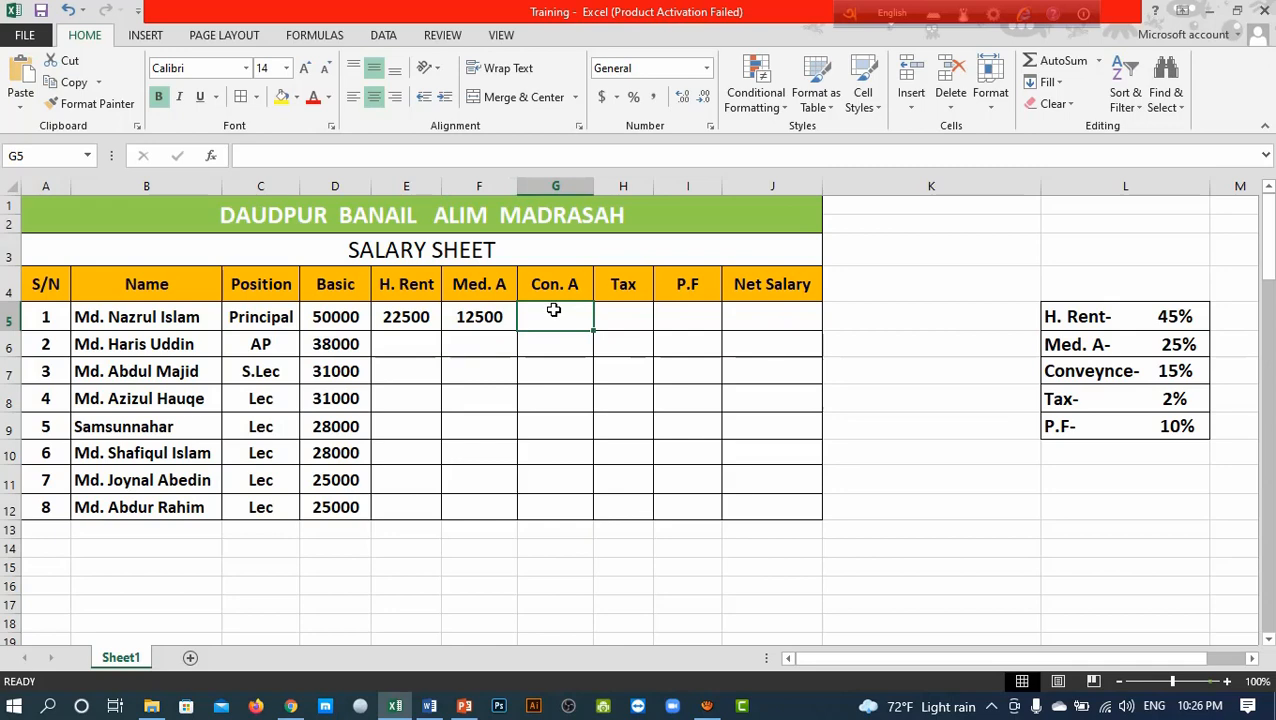
{"action": "type", "text": "="}
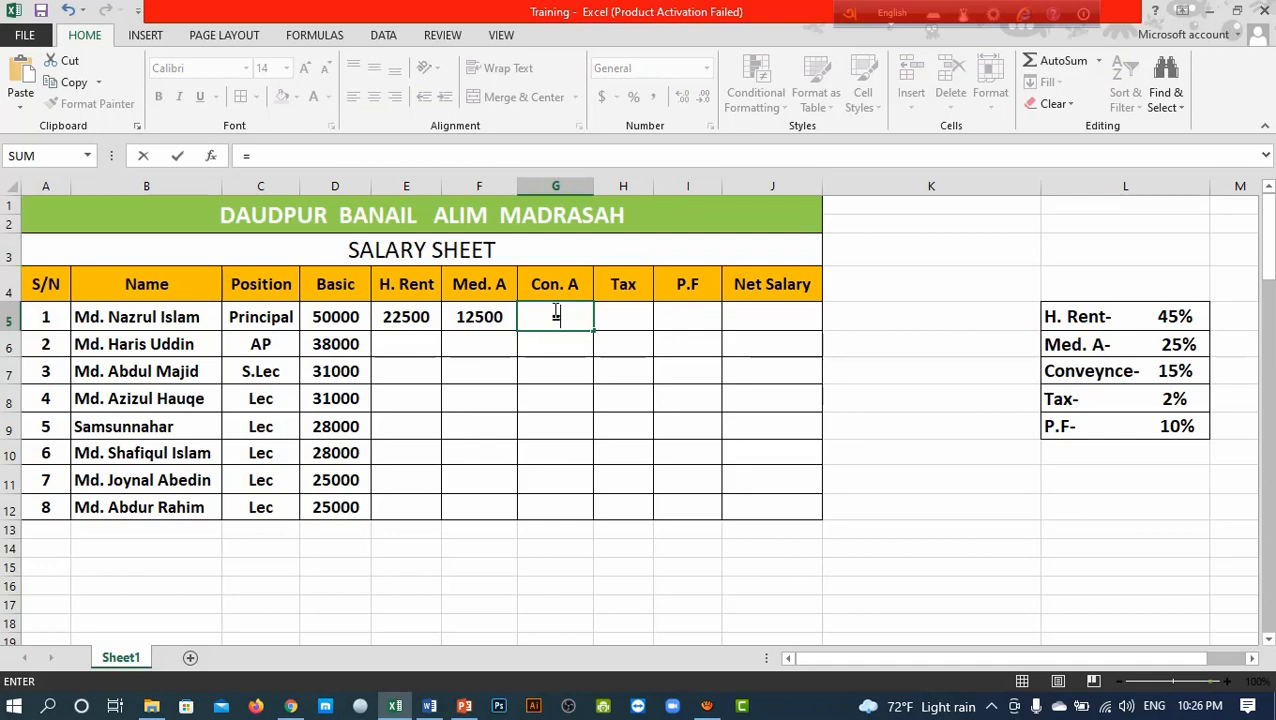
{"action": "left_click", "coordinate": [334, 320]}
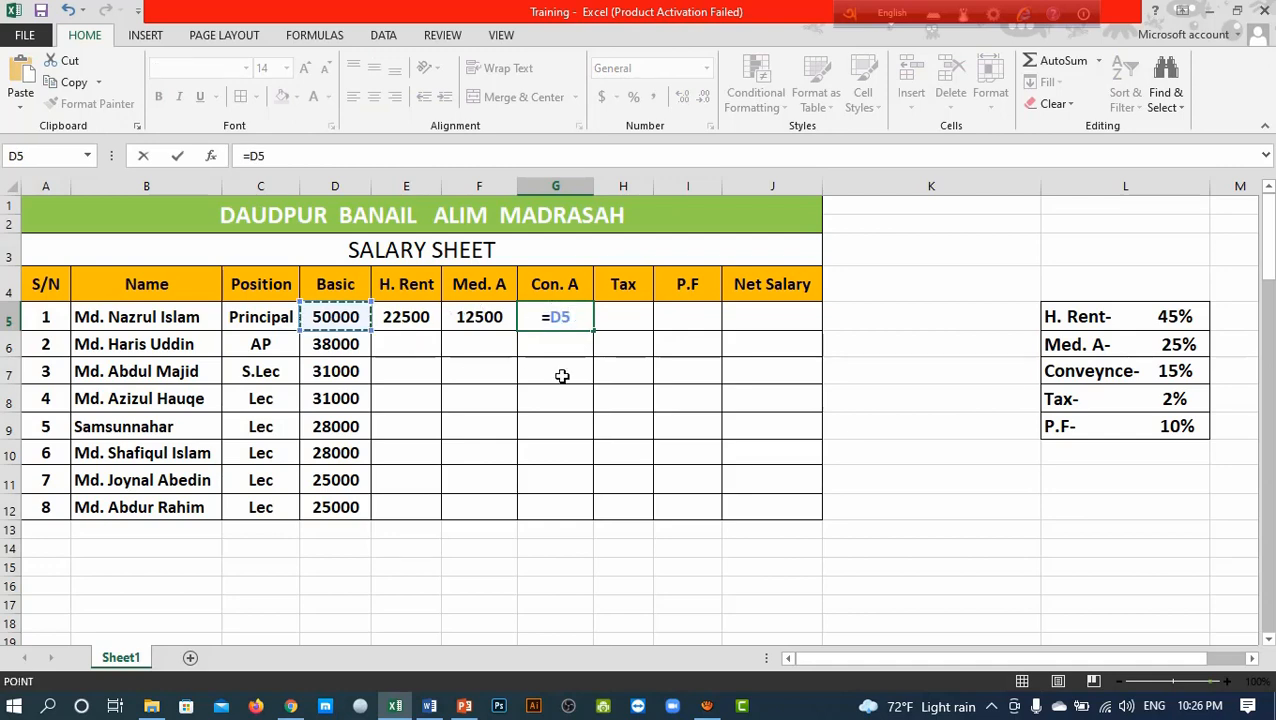
{"action": "type", "text": "*"}
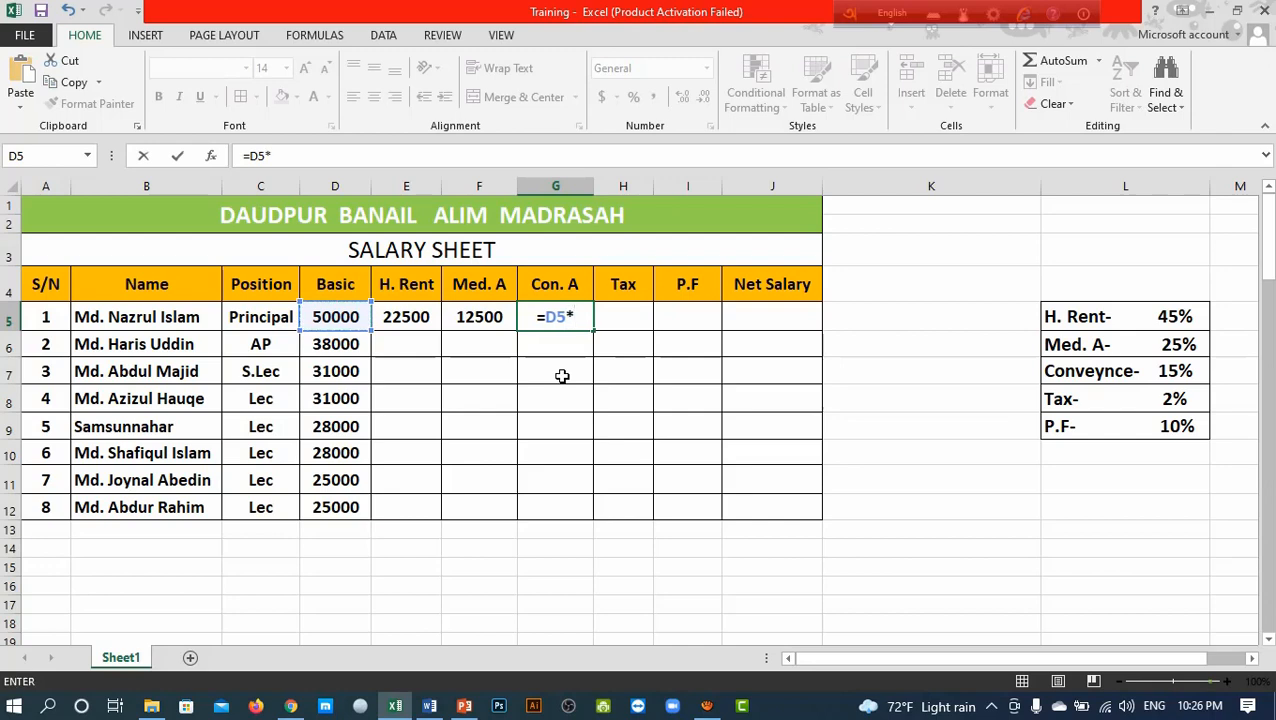
{"action": "type", "text": "15%"}
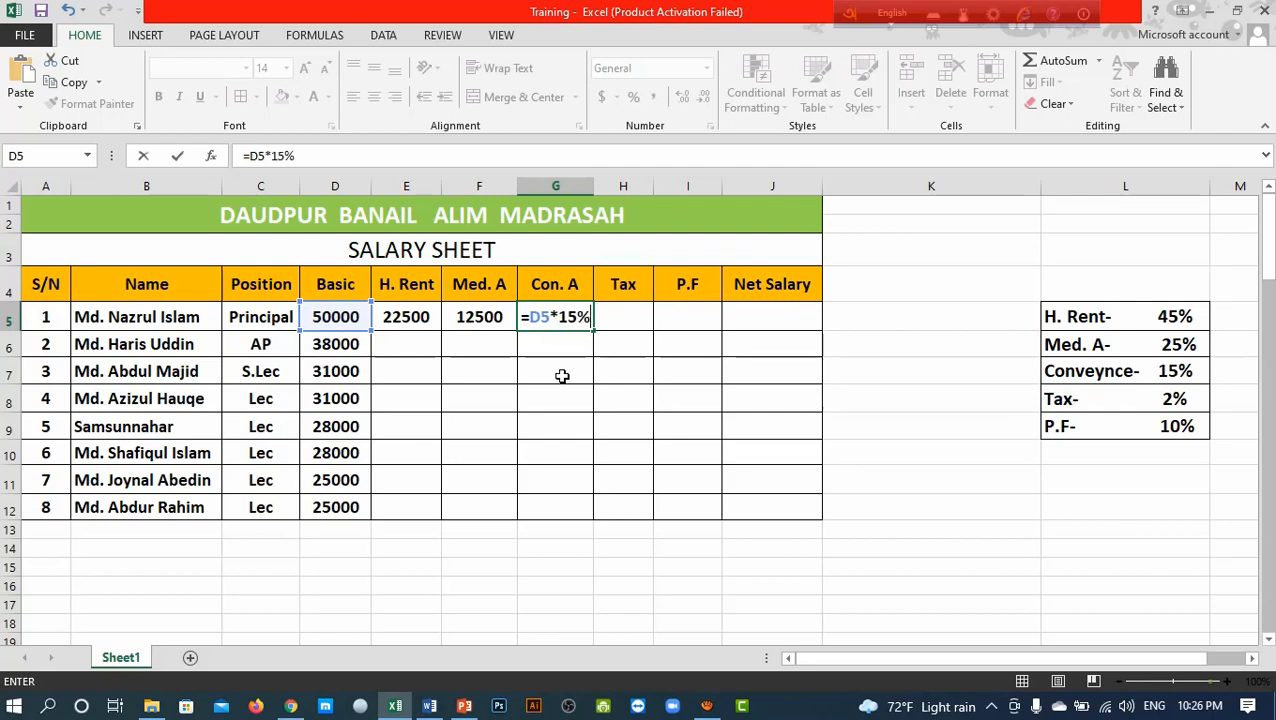
{"action": "key", "text": "Return"}
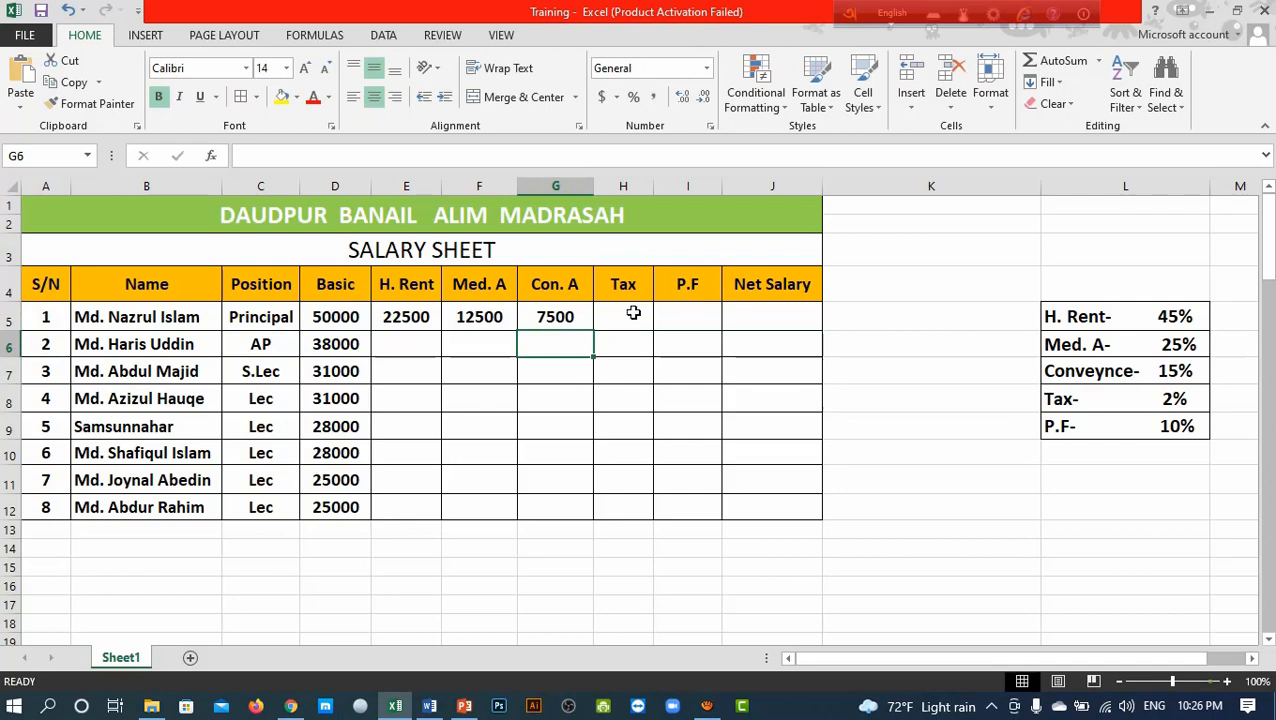
Enter the formula =D5*2% in cell H5 to calculate the first employee's tax
{"action": "left_click", "coordinate": [623, 314]}
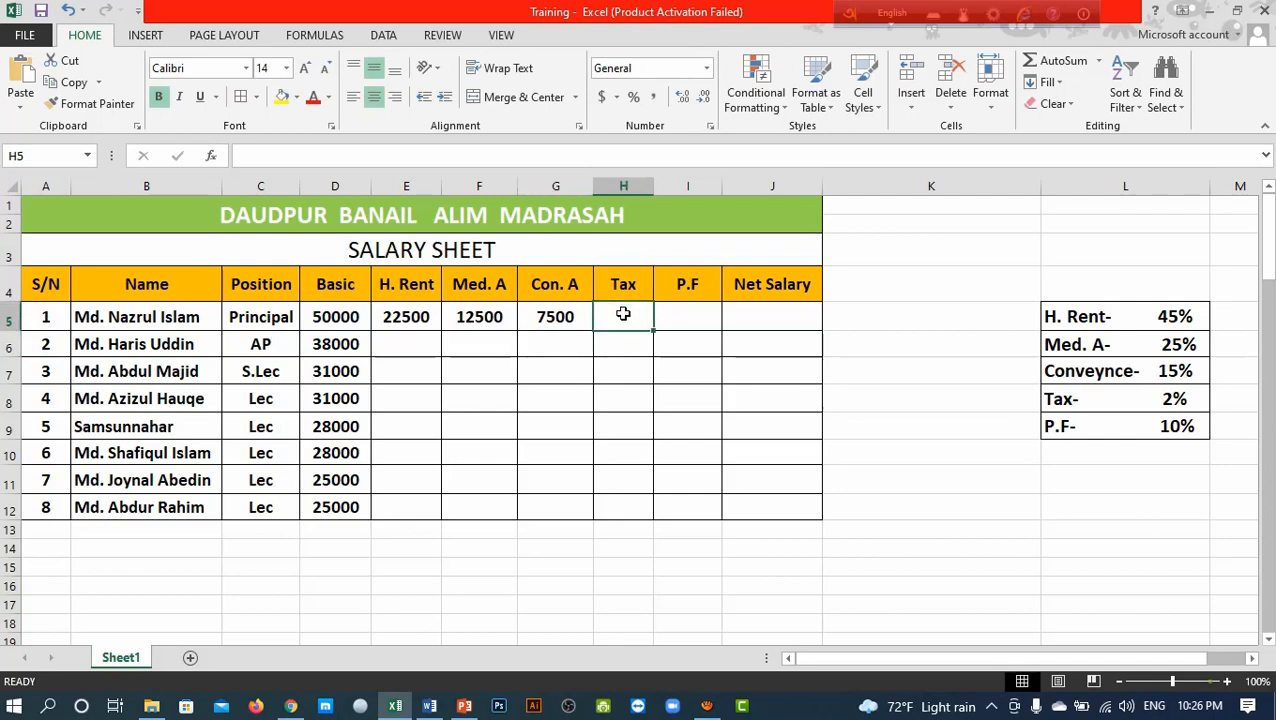
{"action": "type", "text": "="}
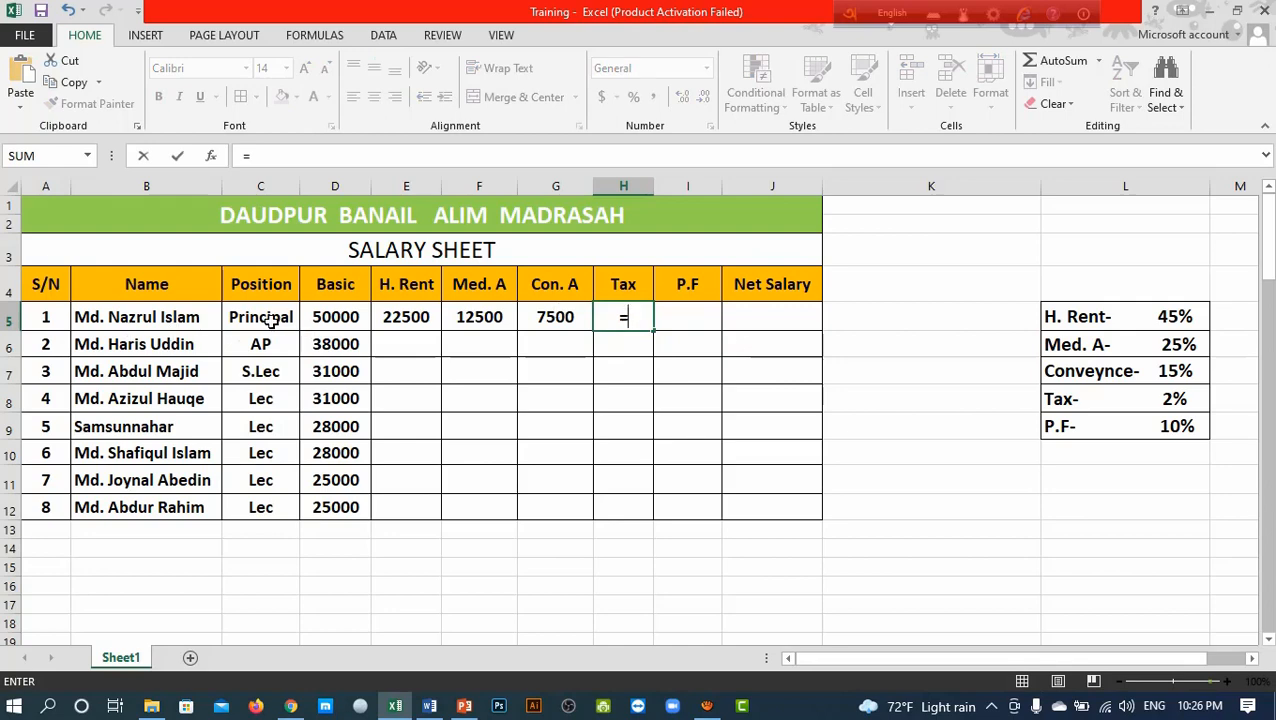
{"action": "left_click", "coordinate": [322, 320]}
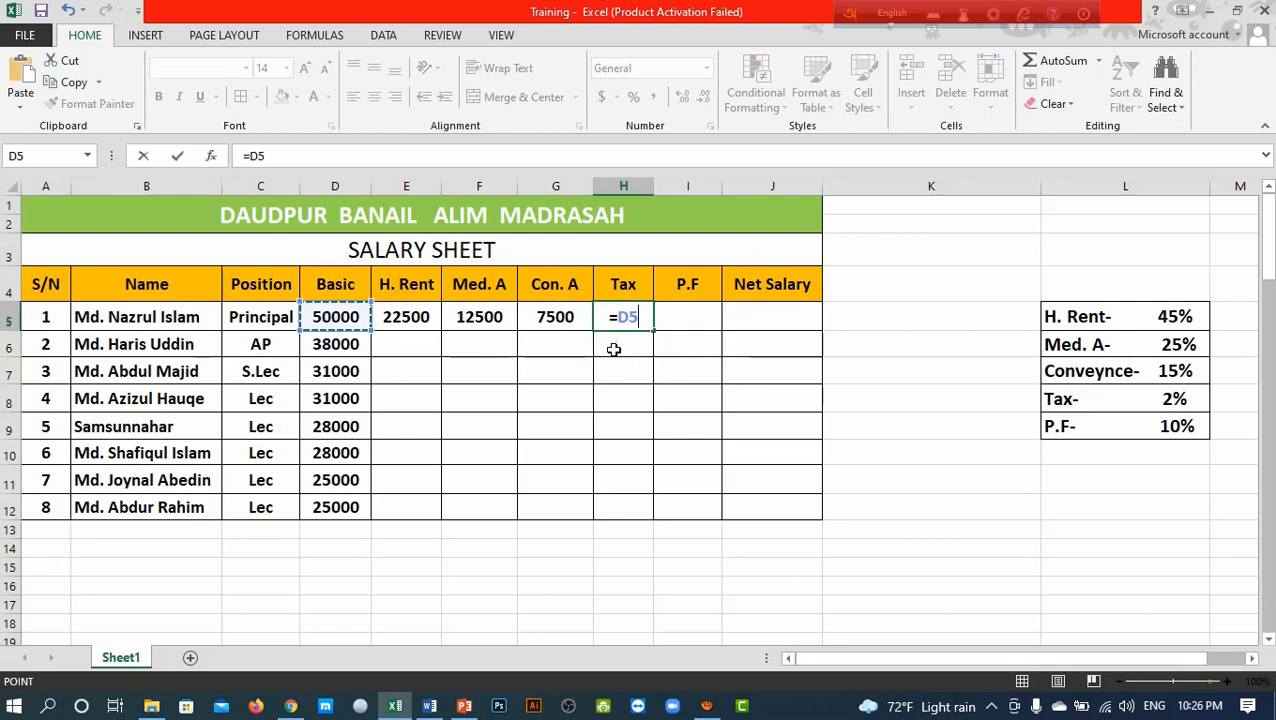
{"action": "type", "text": "*2"}
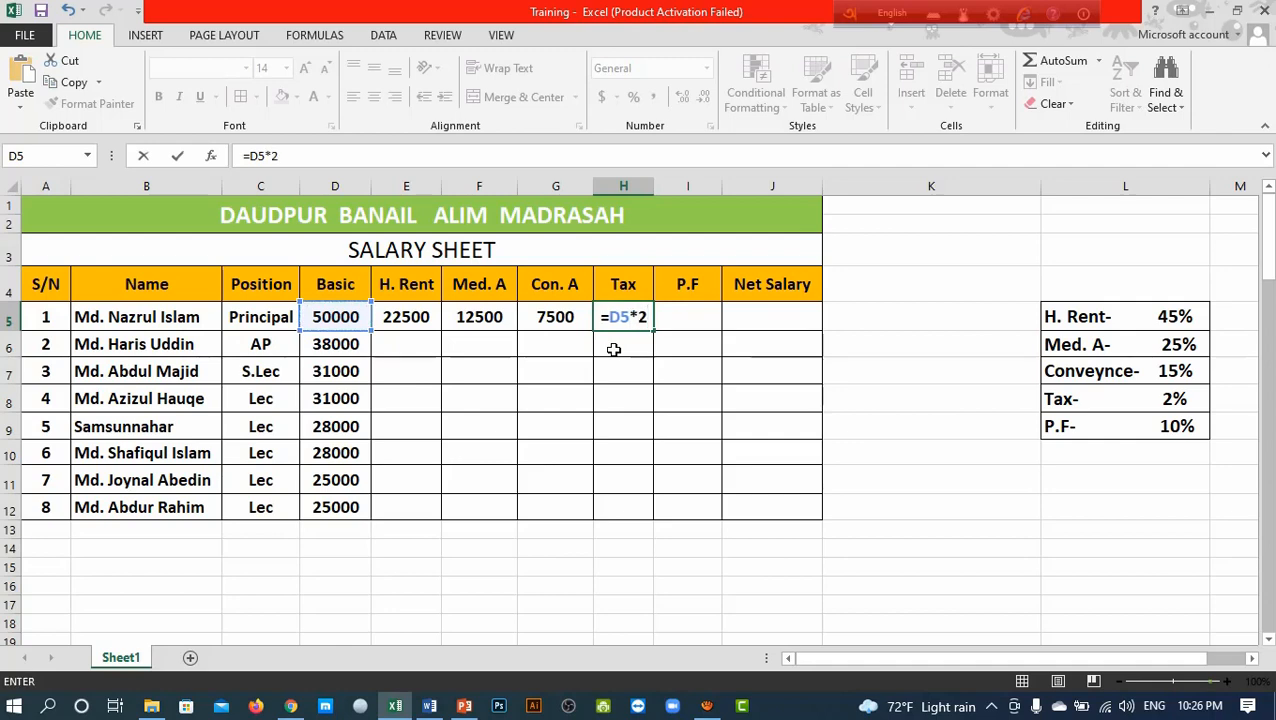
{"action": "type", "text": "%"}
{"action": "key", "text": "Return"}
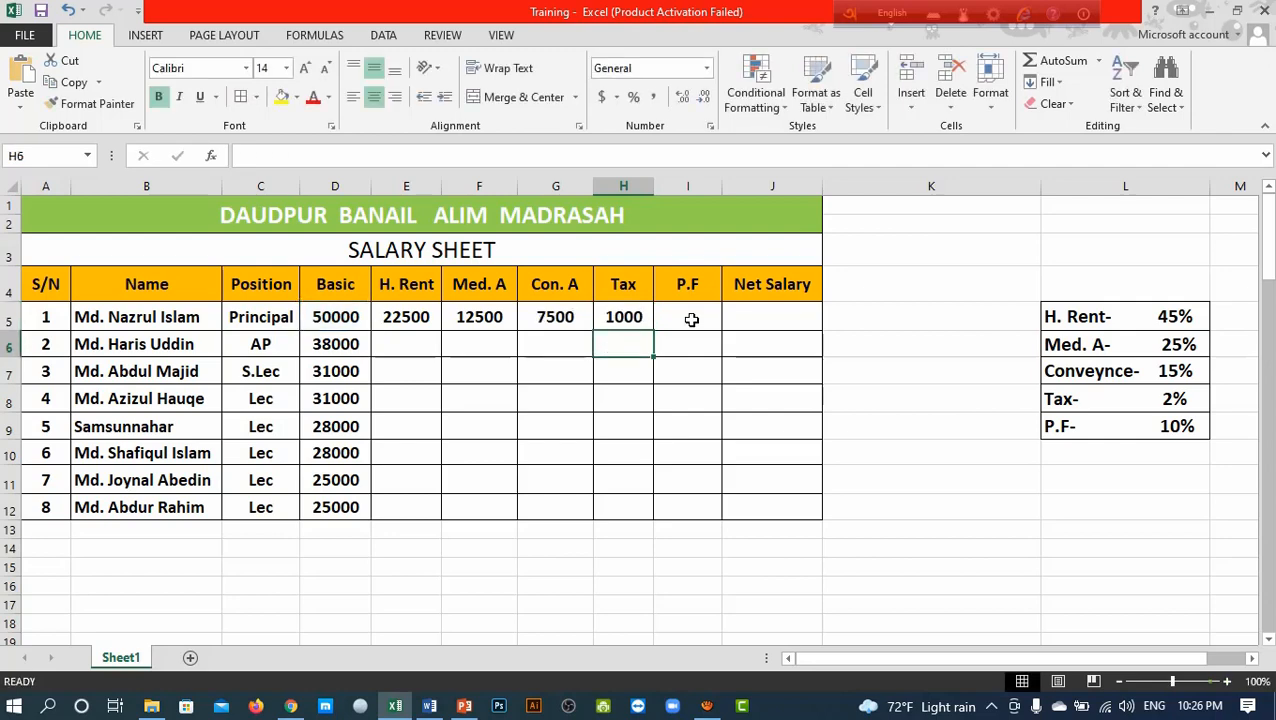
Enter the formula =D5*10% in cell I5 to calculate the first employee's P.F deduction
{"action": "left_click", "coordinate": [691, 319]}
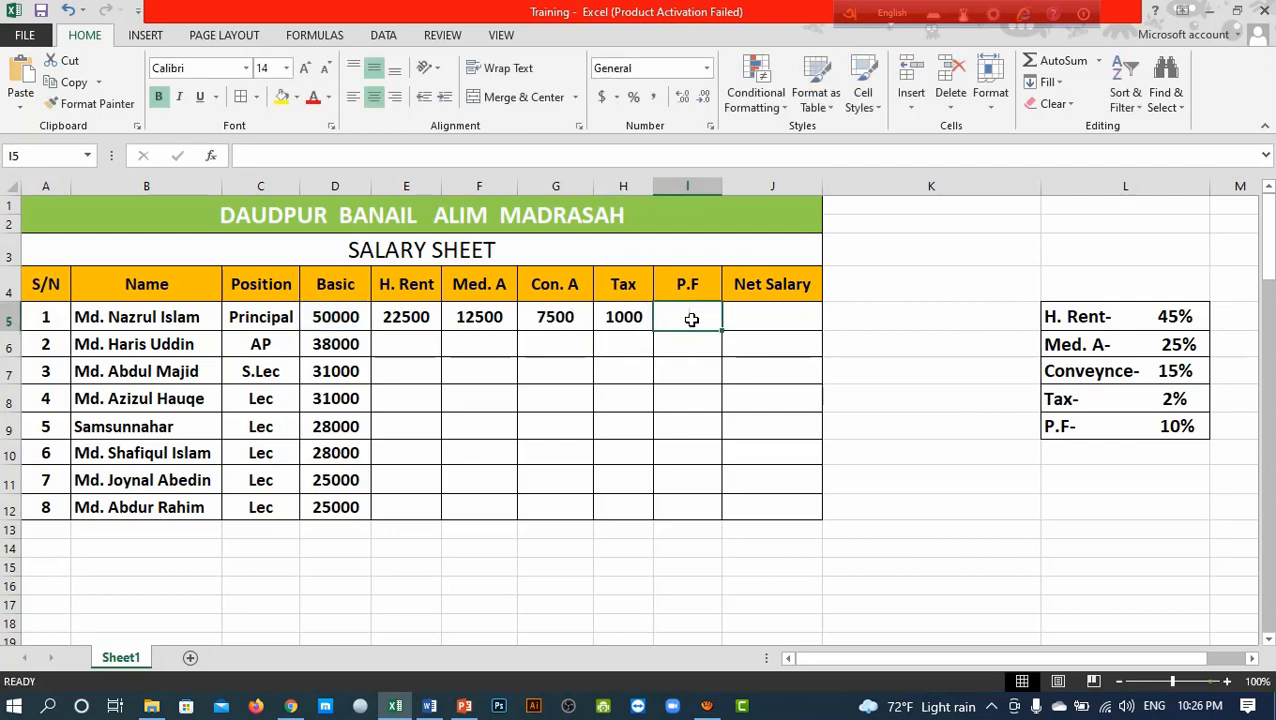
{"action": "type", "text": "="}
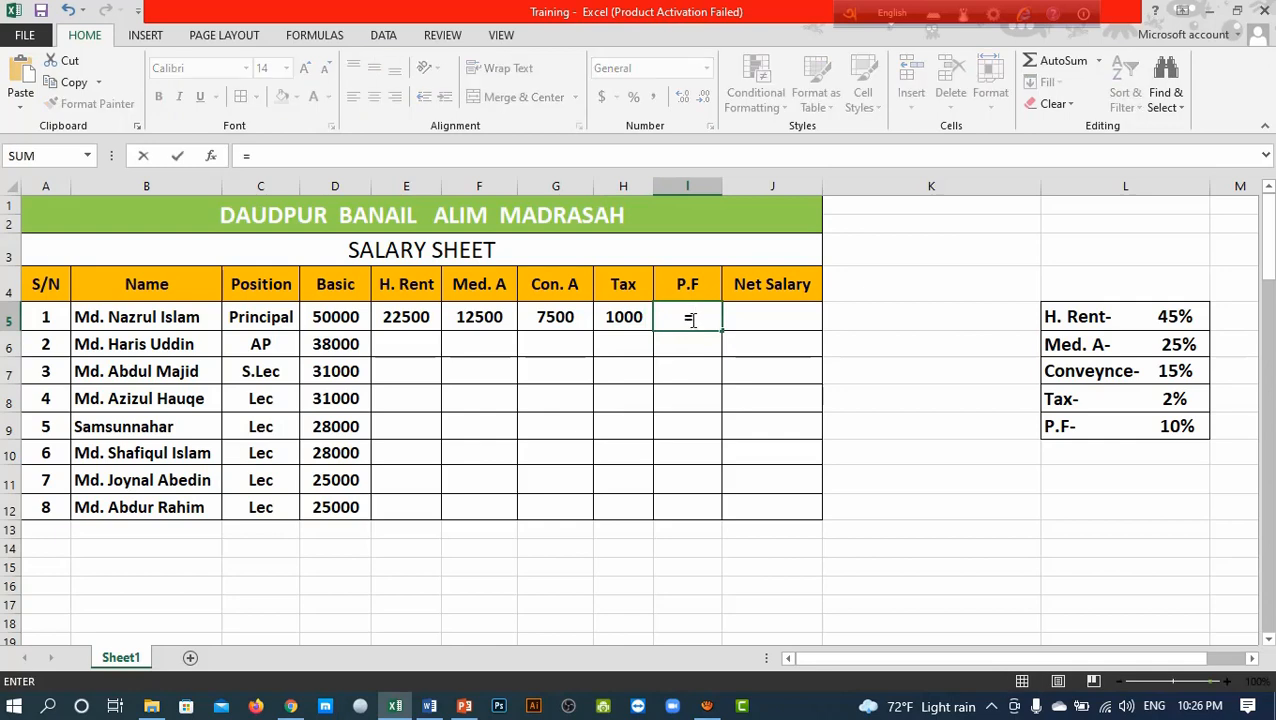
{"action": "left_click", "coordinate": [336, 320]}
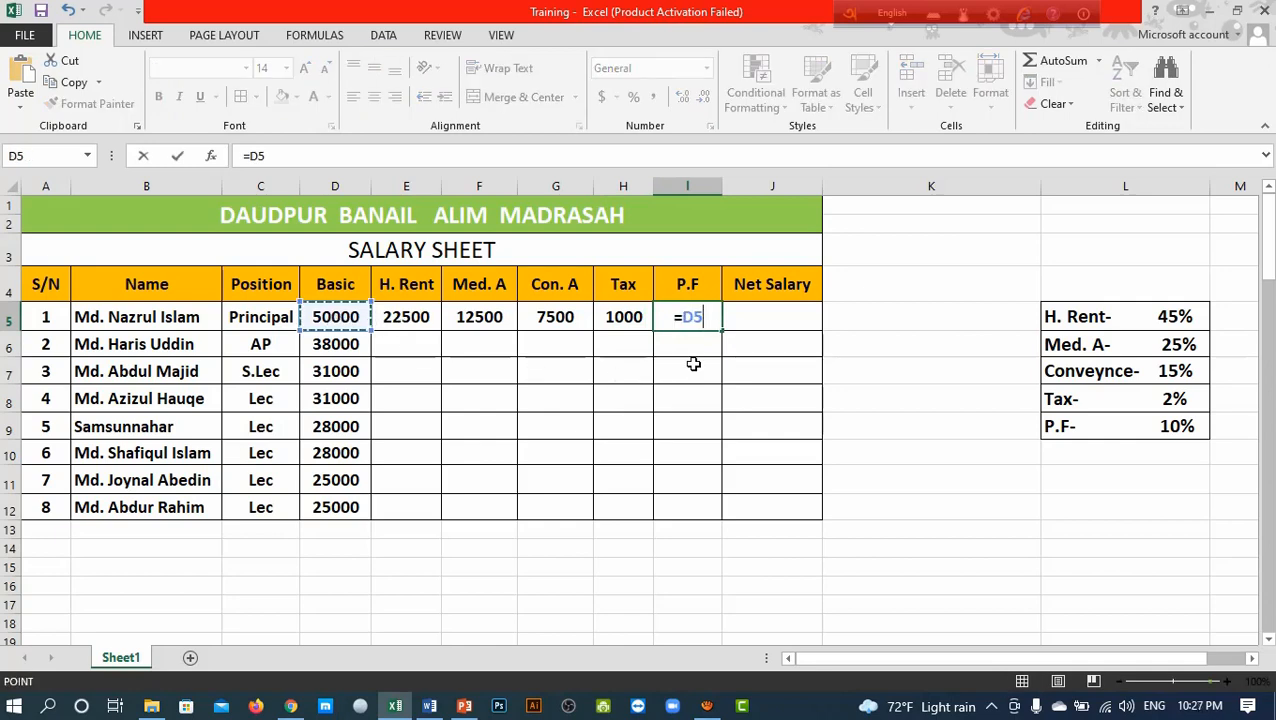
{"action": "type", "text": "*"}
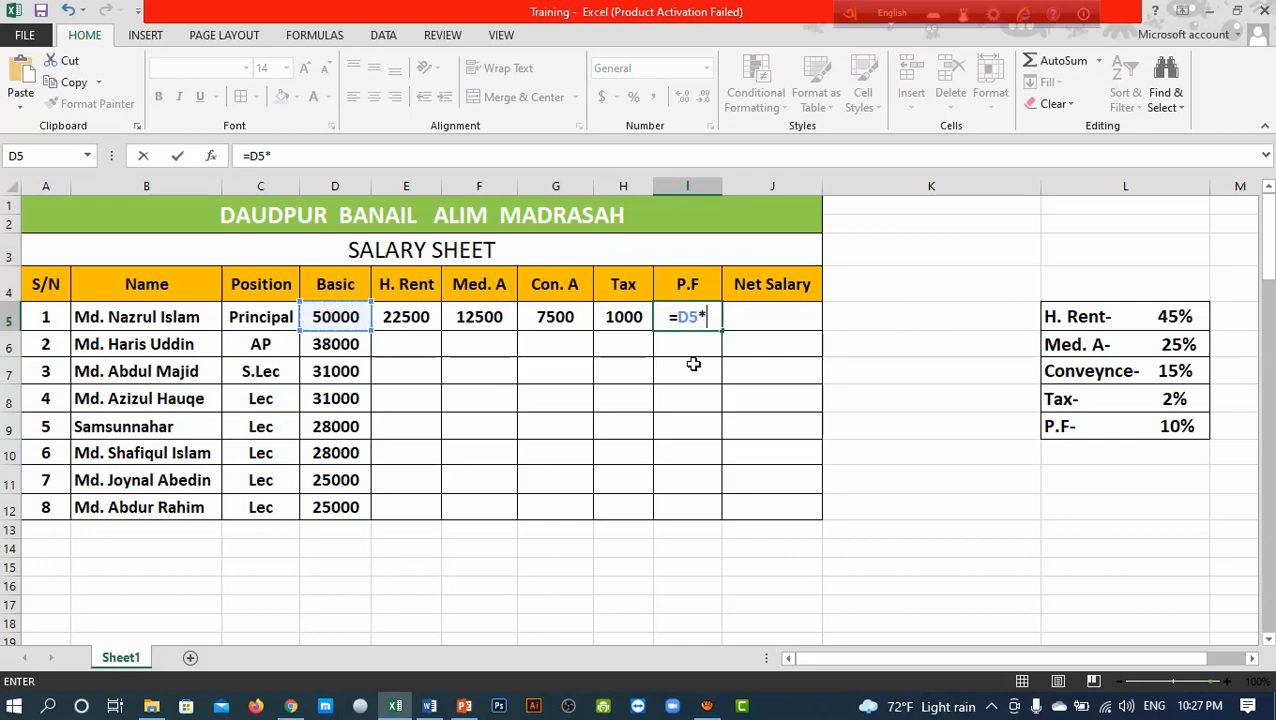
{"action": "type", "text": "10"}
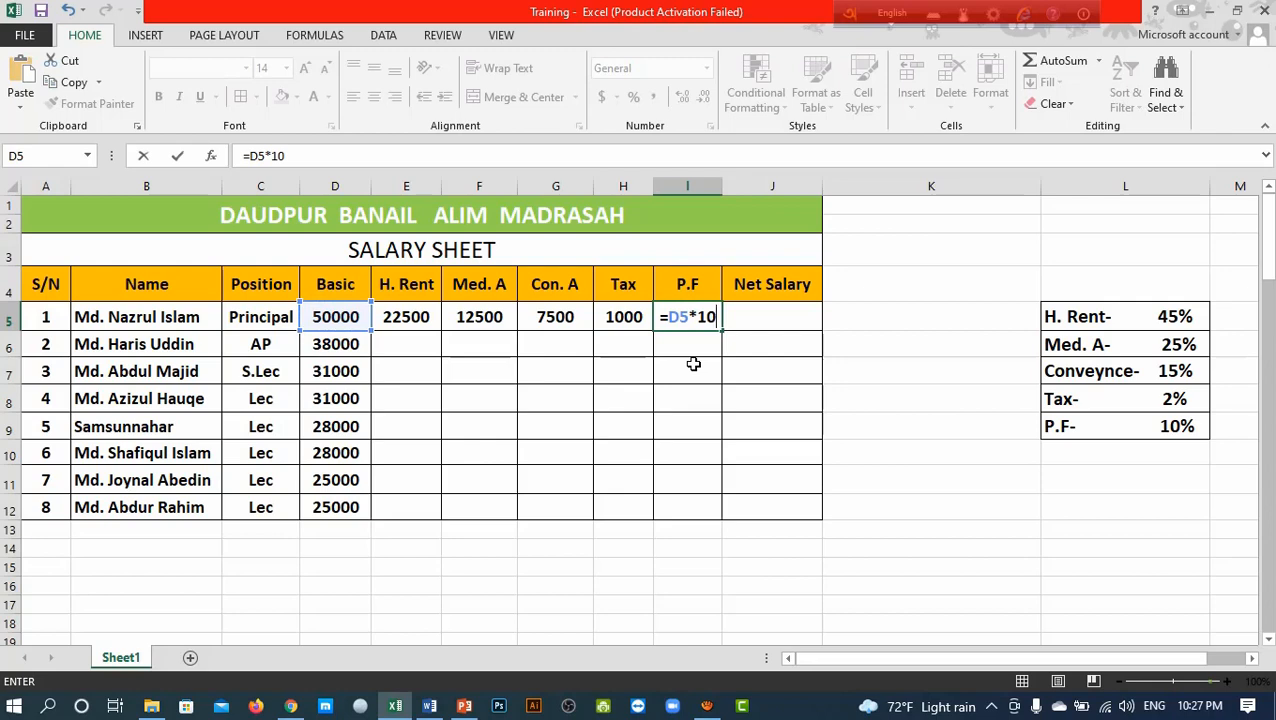
{"action": "type", "text": "%"}
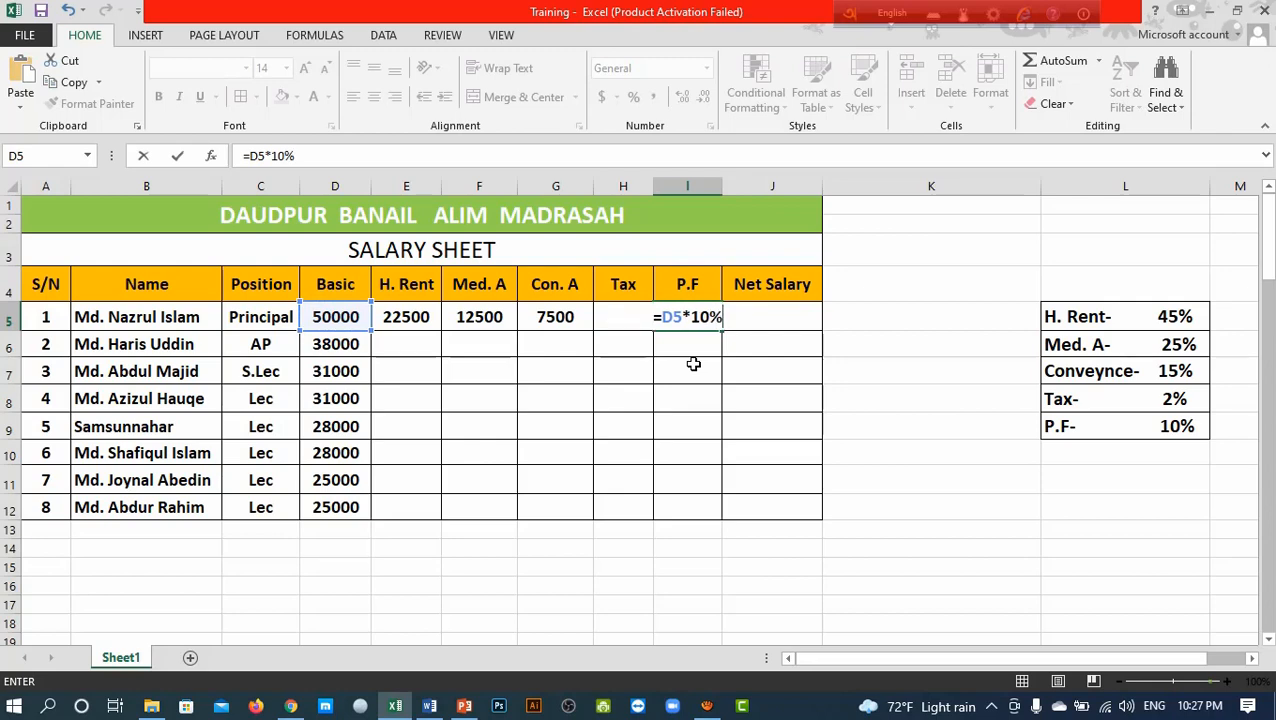
{"action": "key", "text": "Return"}
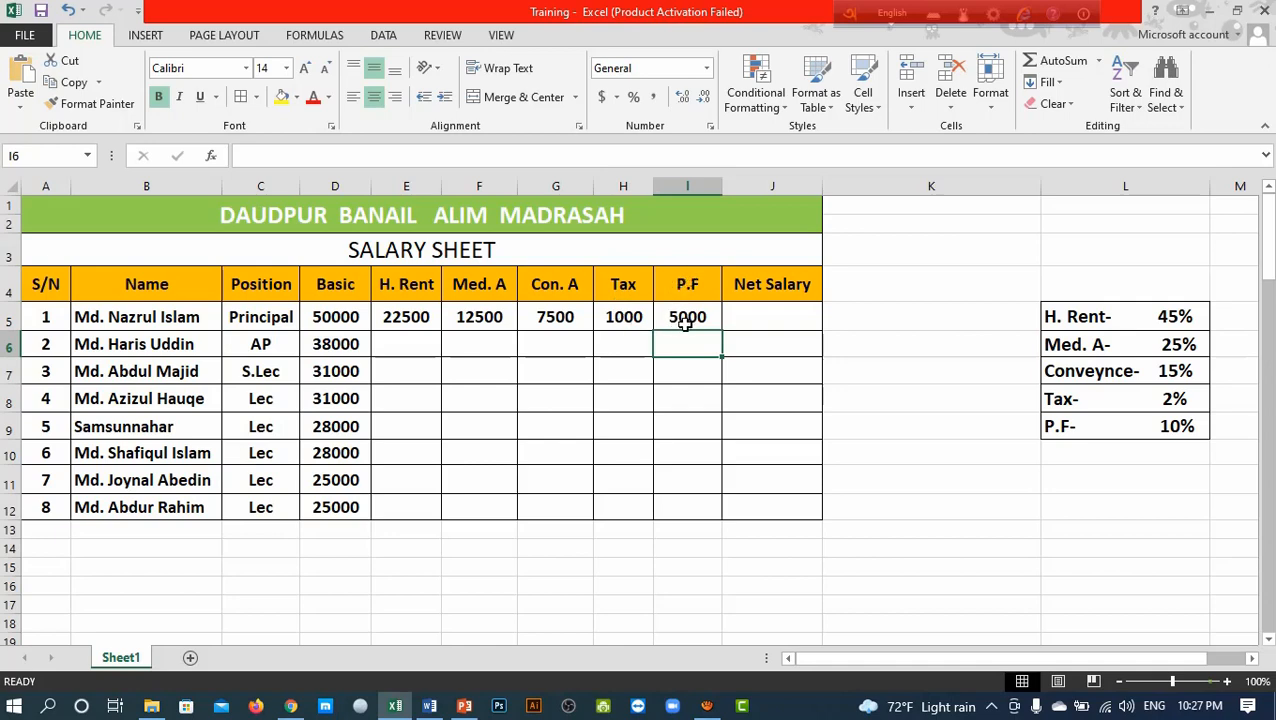
Enter the formula =D5+E5+F5+G5-H5-I5 in cell J5 to calculate the first employee's net salary
{"action": "left_click", "coordinate": [753, 316]}
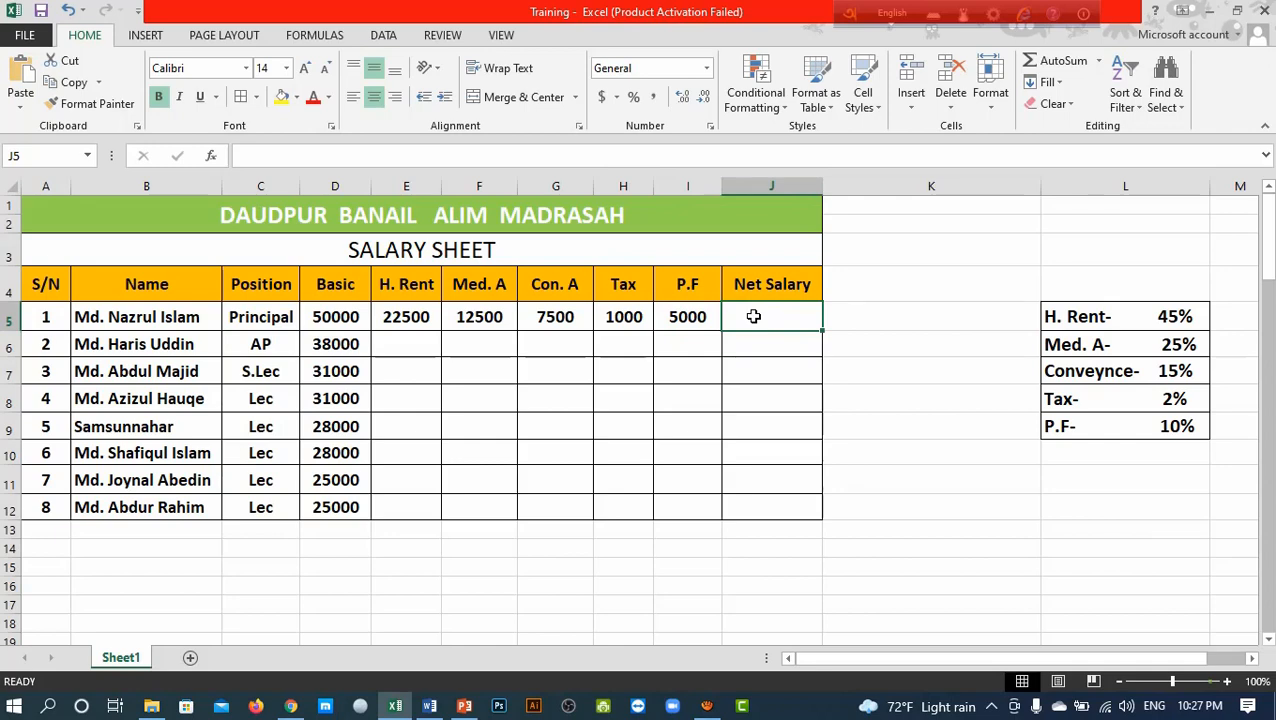
{"action": "type", "text": "="}
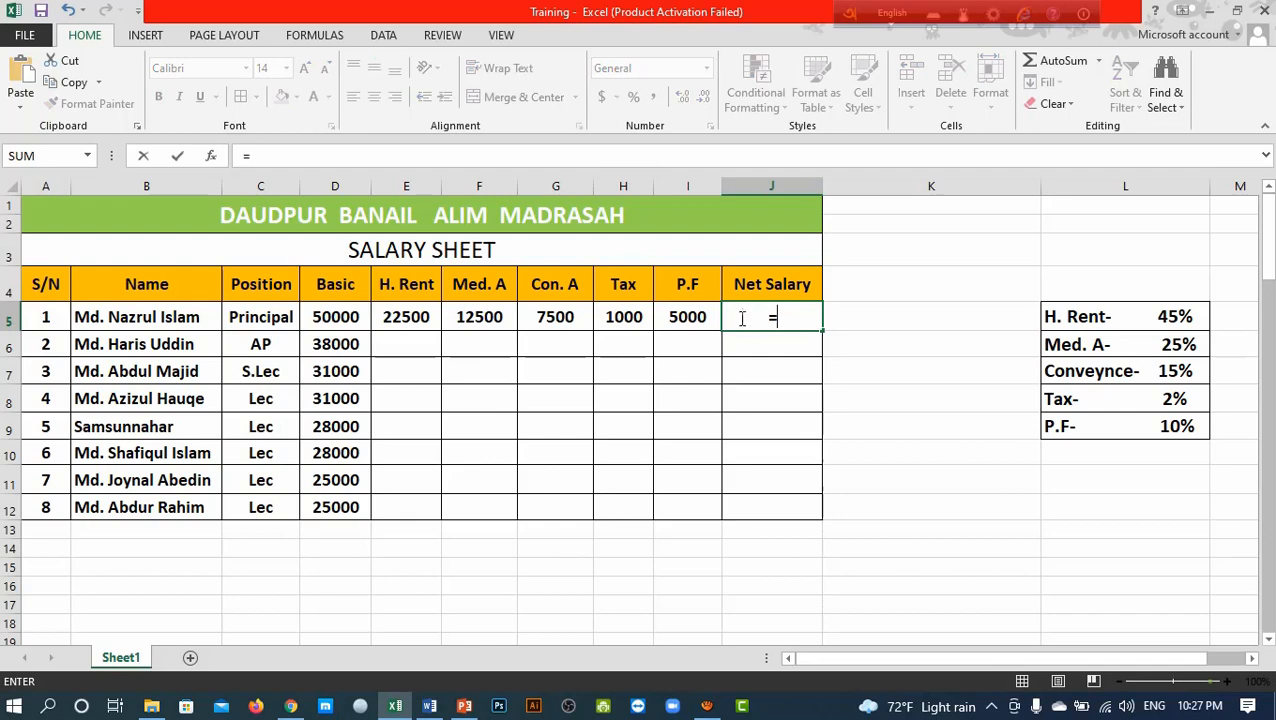
{"action": "left_click", "coordinate": [341, 317]}
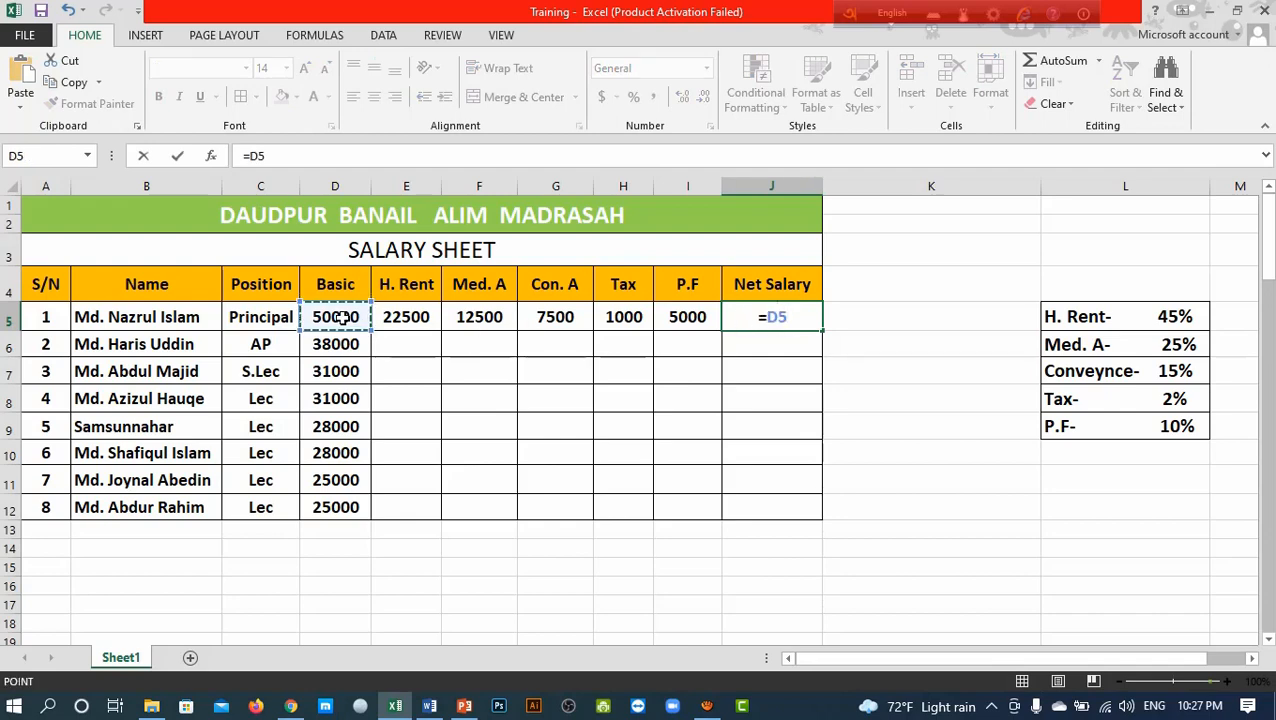
{"action": "type", "text": "+"}
{"action": "left_click", "coordinate": [418, 318]}
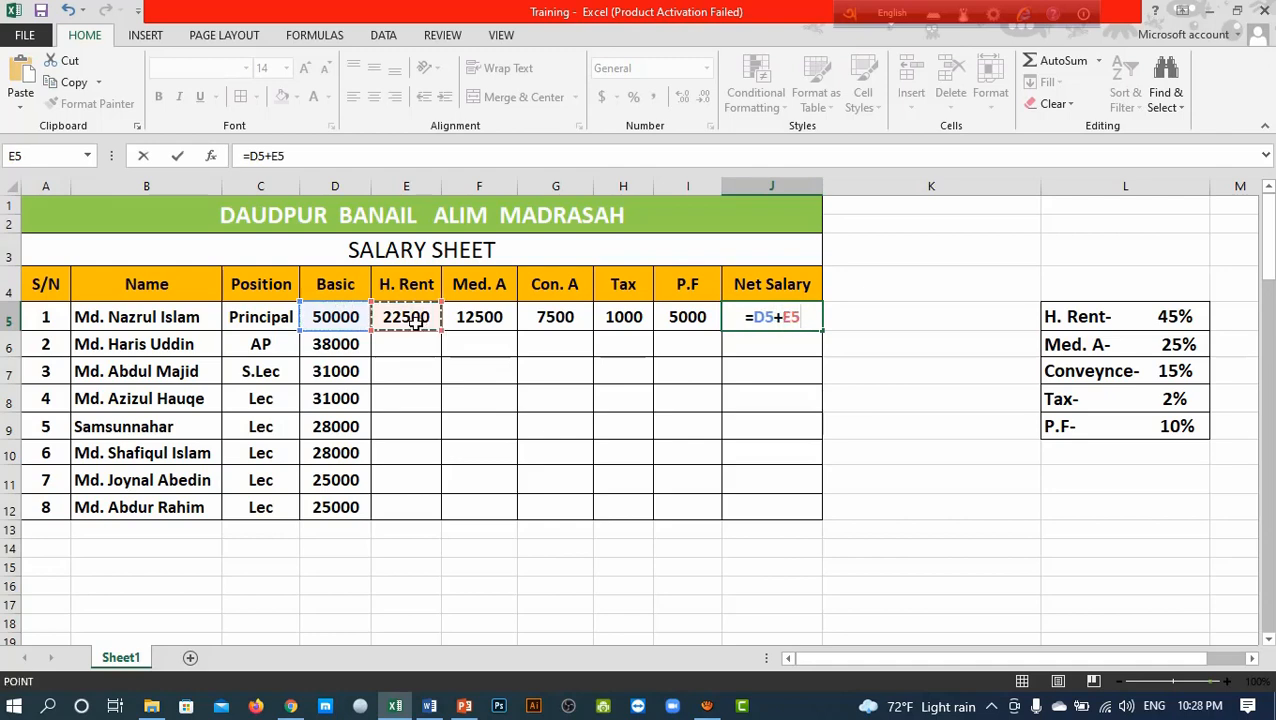
{"action": "type", "text": "+"}
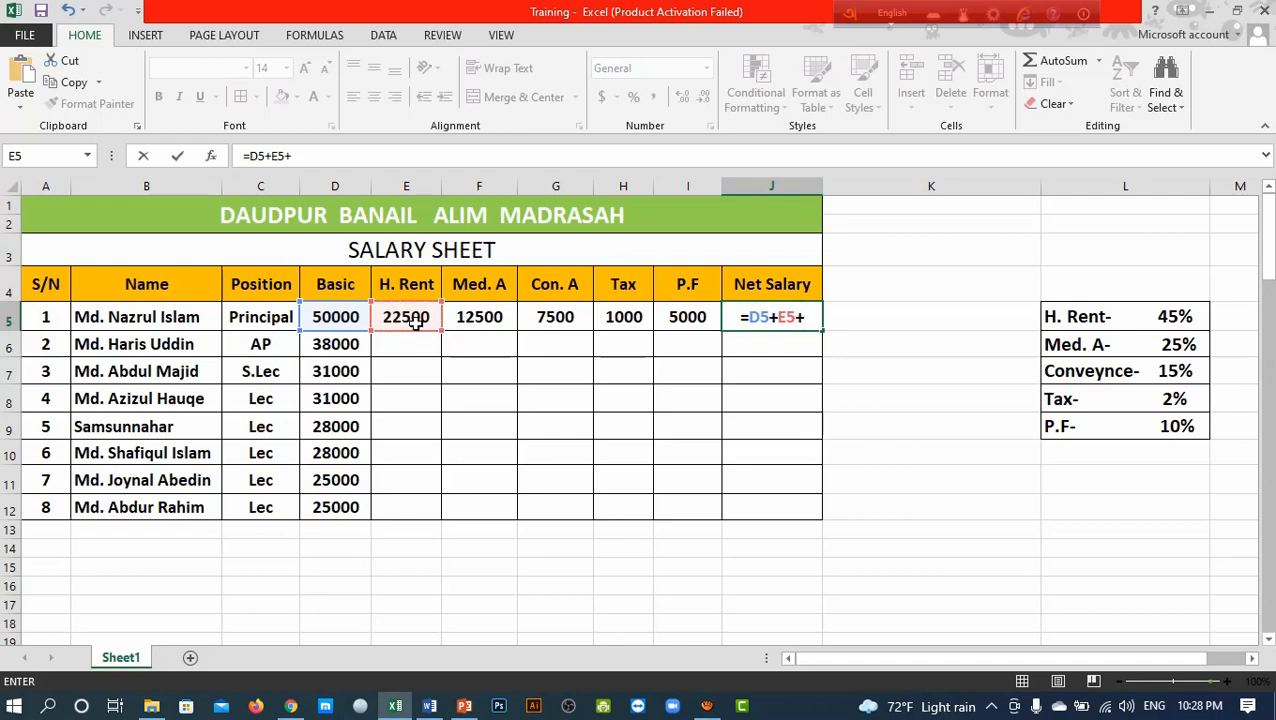
{"action": "left_click", "coordinate": [484, 318]}
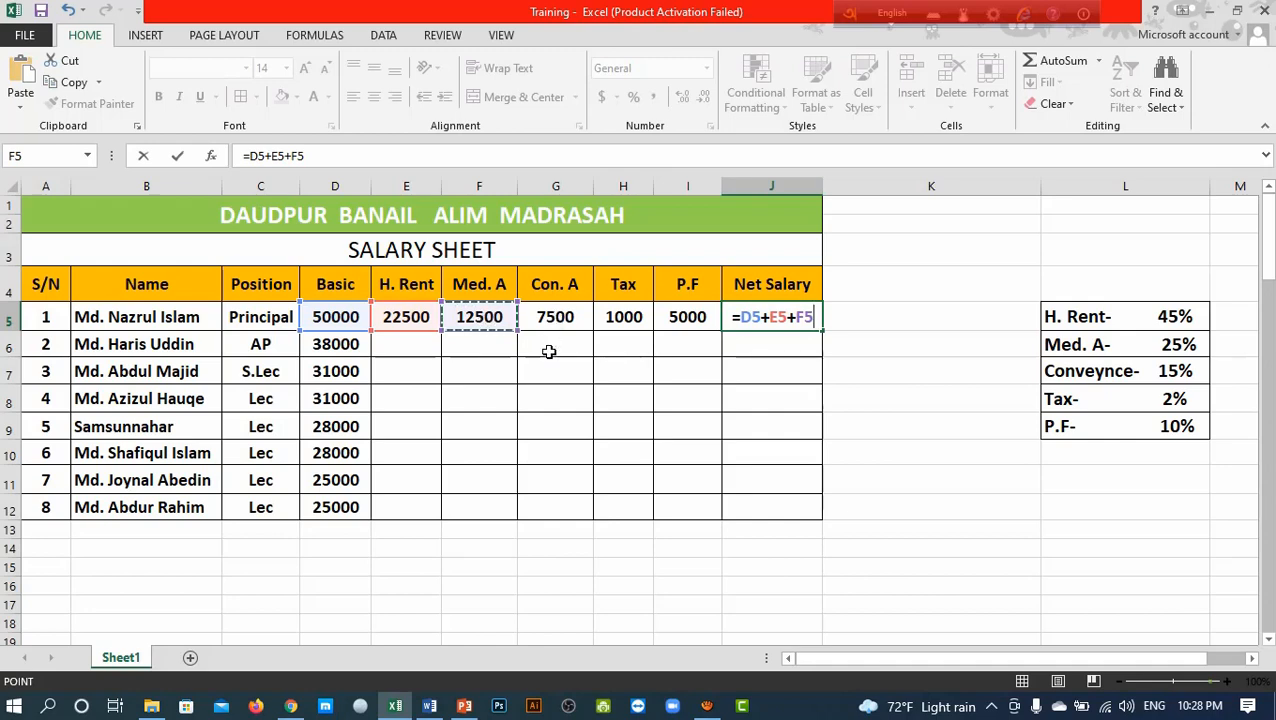
{"action": "type", "text": "+"}
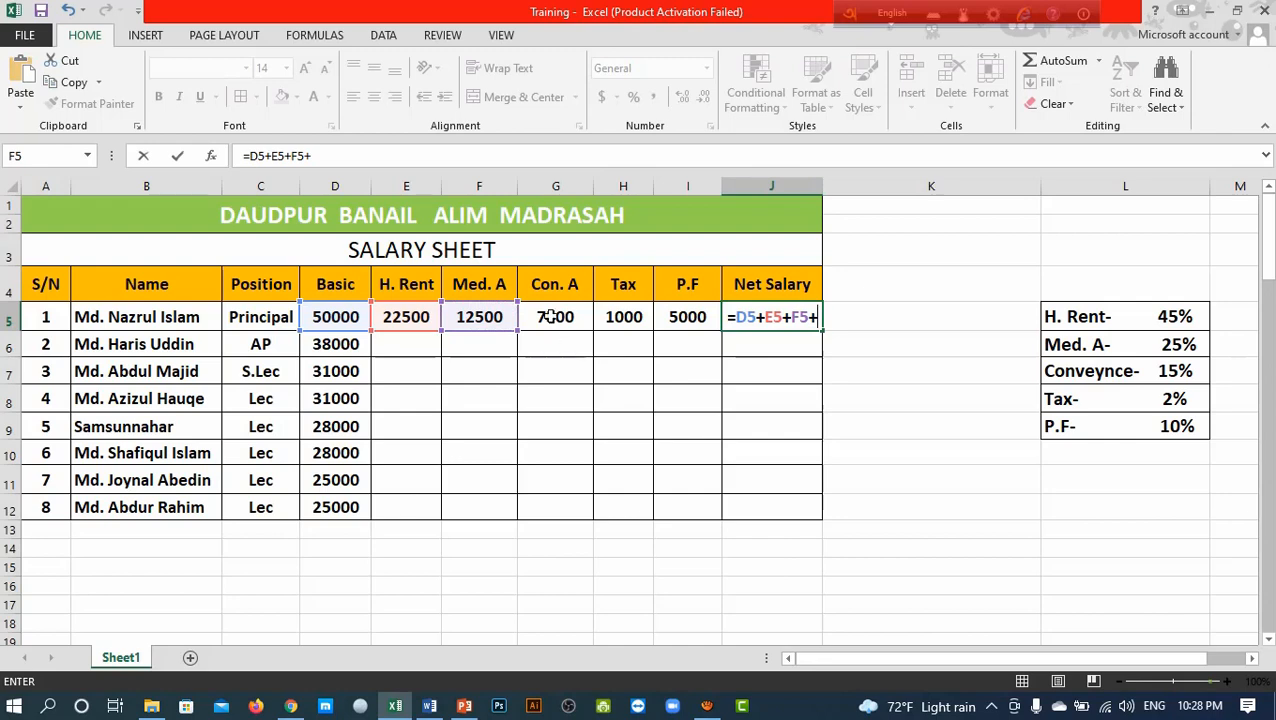
{"action": "left_click", "coordinate": [558, 316]}
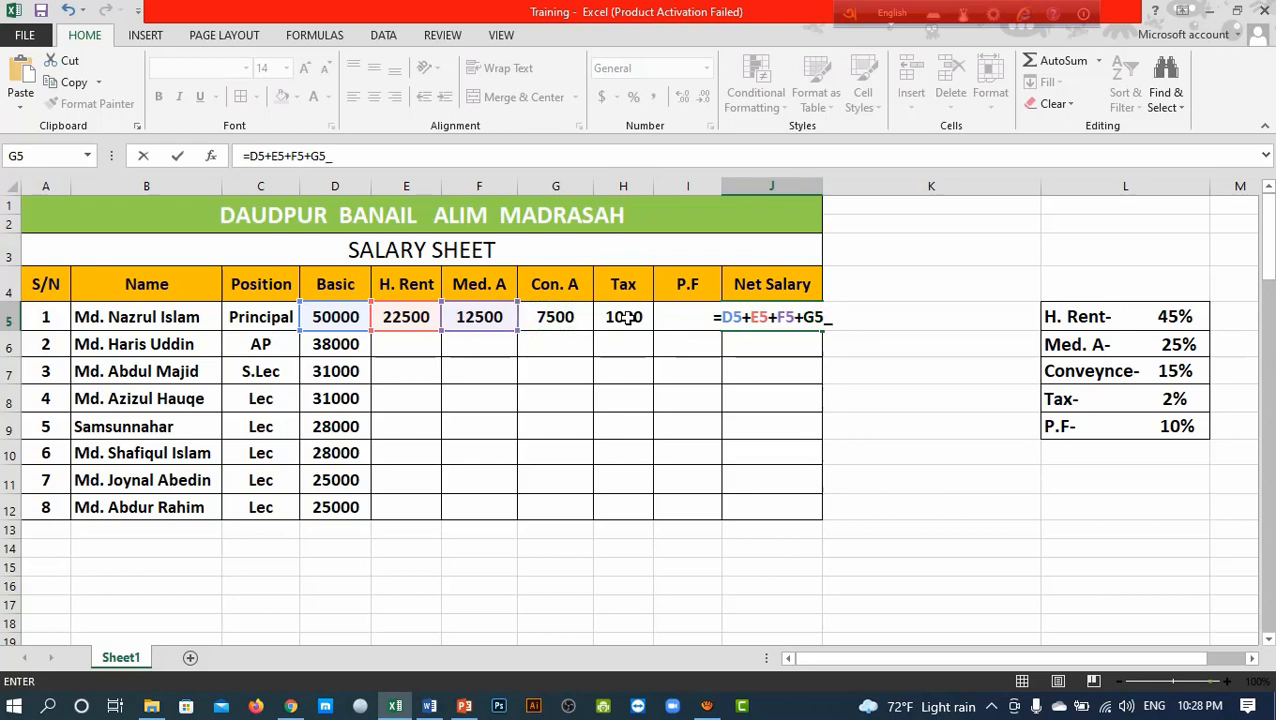
{"action": "key", "text": "BackSpace"}
{"action": "type", "text": "-"}
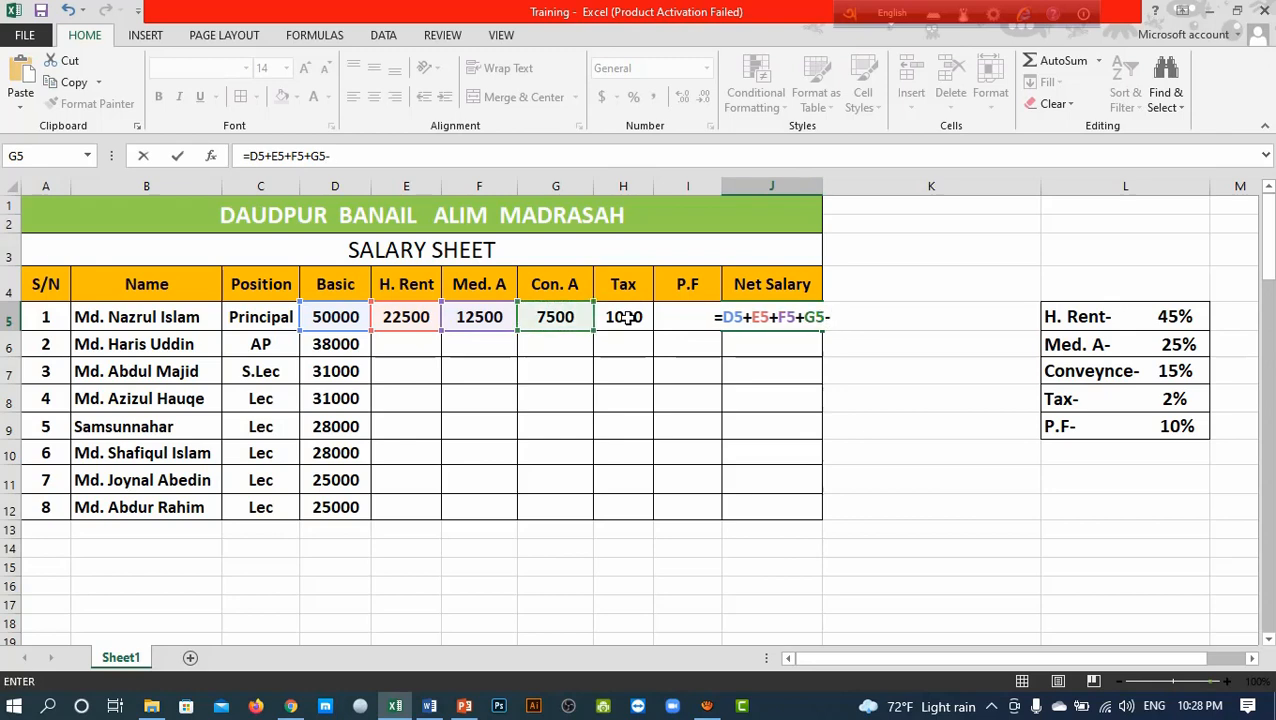
{"action": "left_click", "coordinate": [626, 316]}
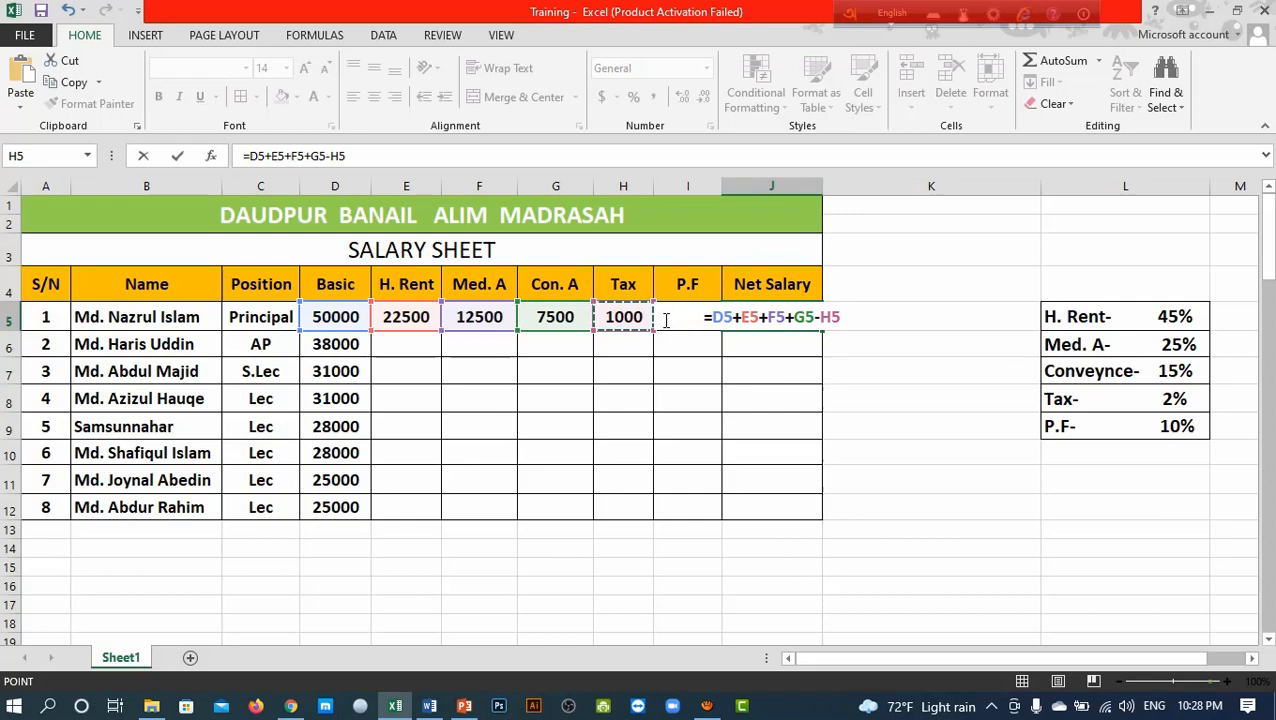
{"action": "type", "text": "-"}
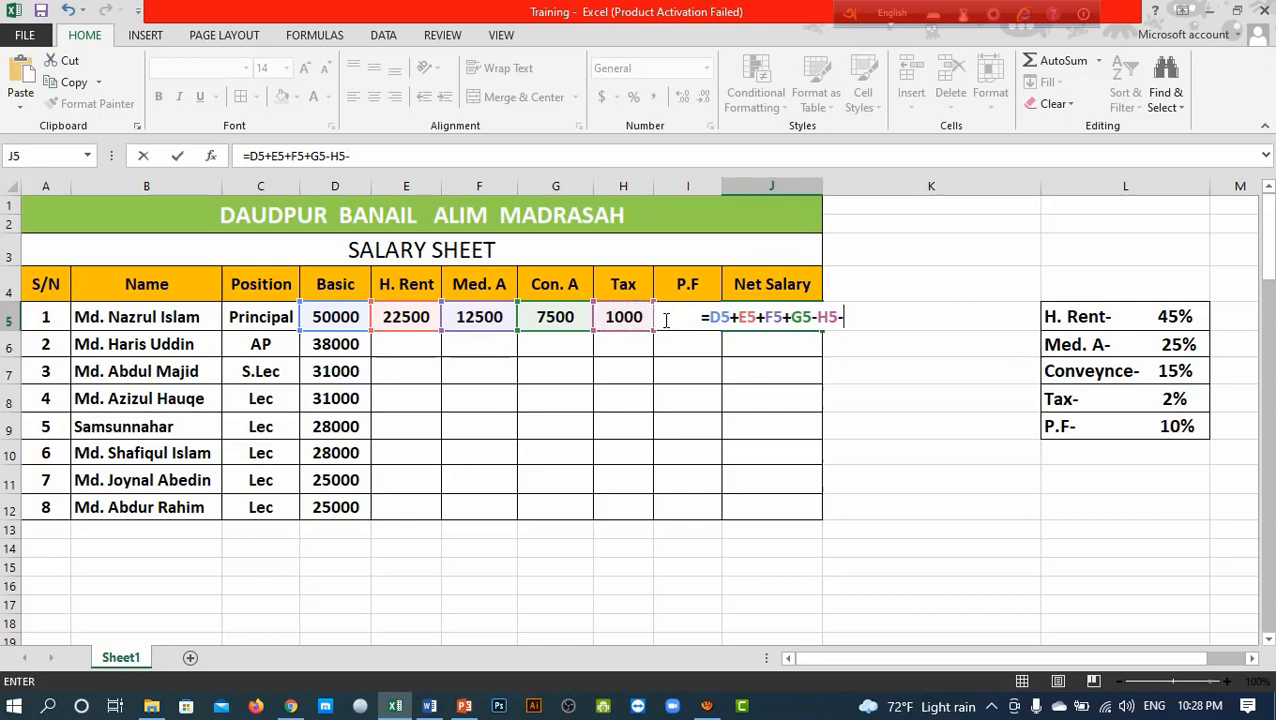
{"action": "left_click", "coordinate": [676, 314]}
{"action": "type", "text": "i"}
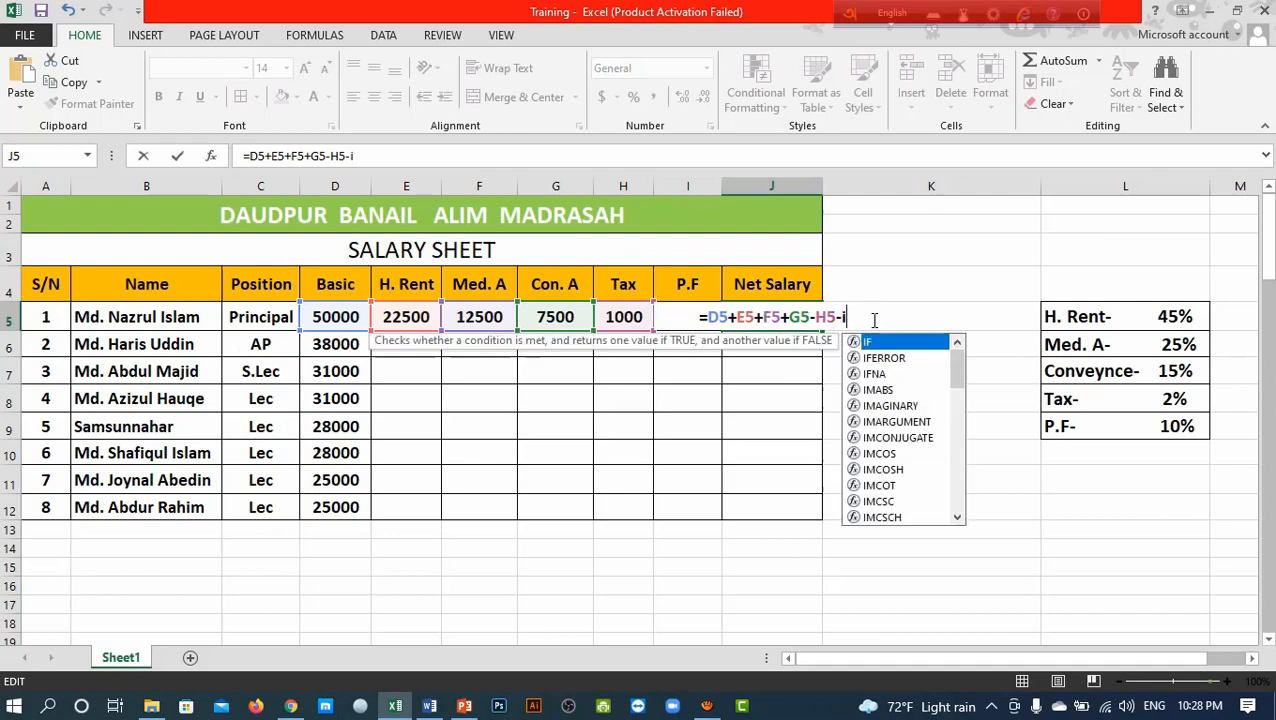
{"action": "key", "text": "BackSpace"}
{"action": "type", "text": "I5"}
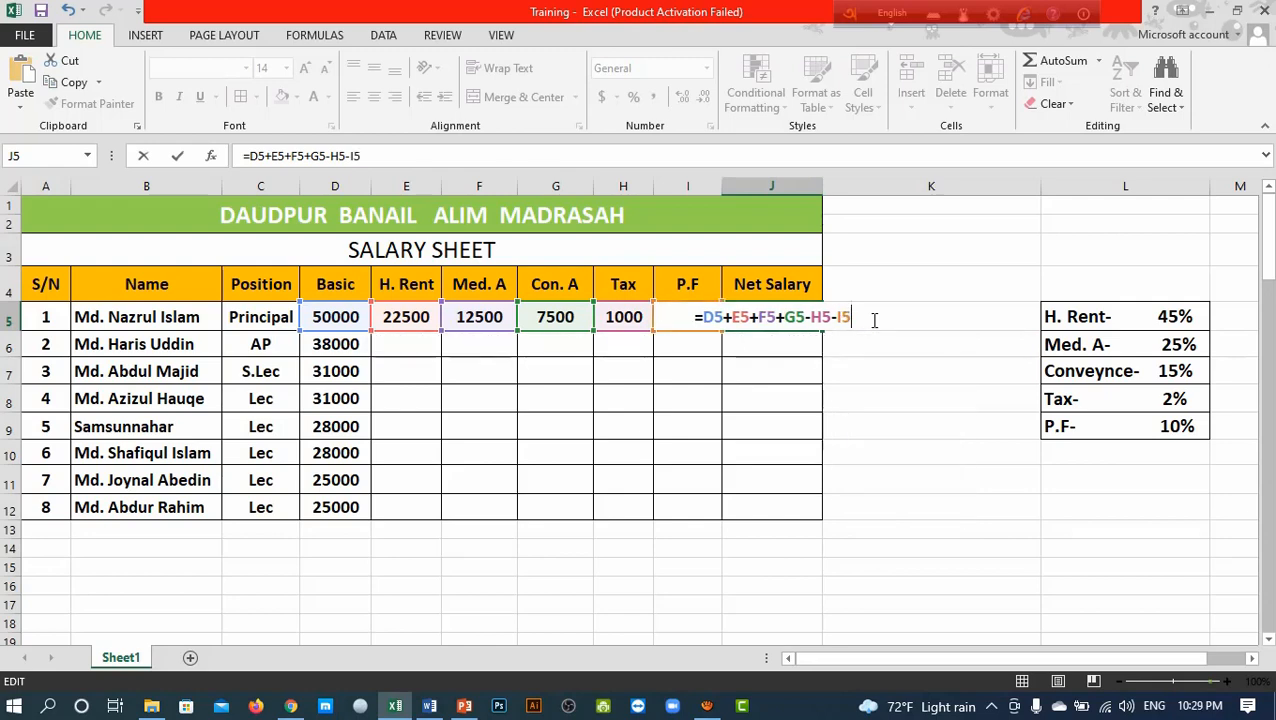
{"action": "key", "text": "Return"}
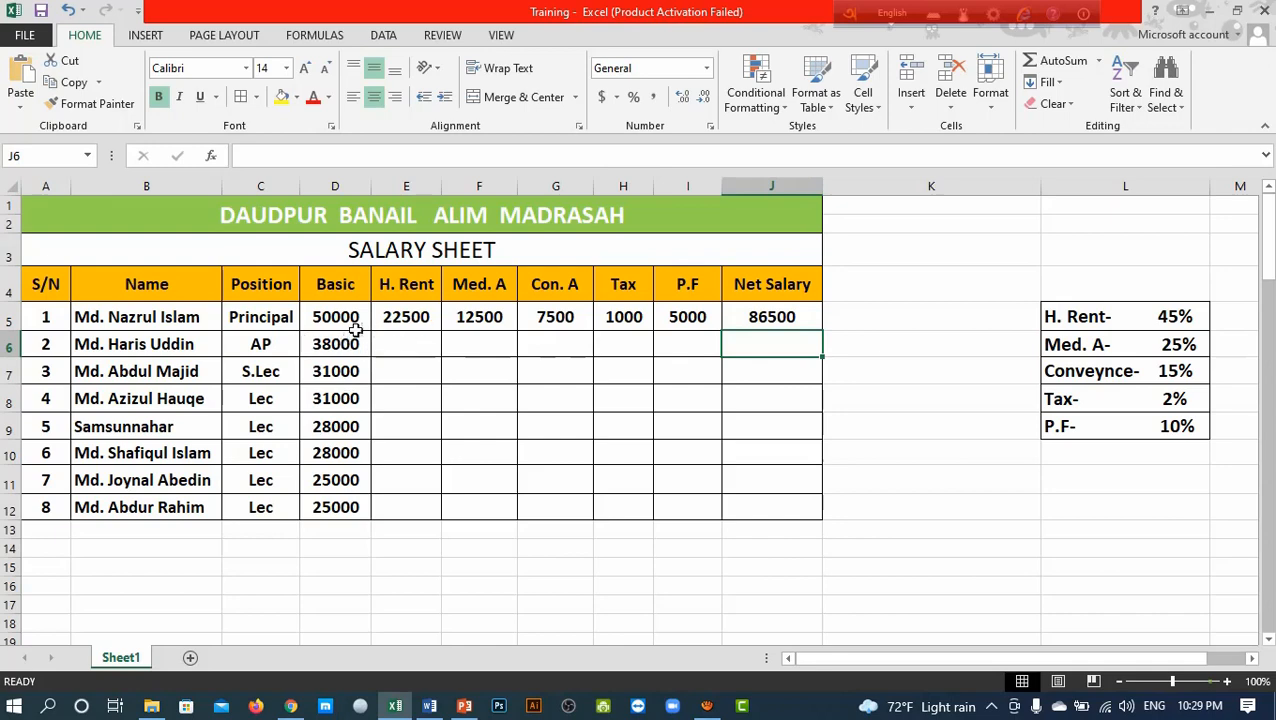
Fill the house rent, medical and conveyance allowance formulas in E5, F5 and G5 down to row 12
{"action": "left_click", "coordinate": [410, 317]}
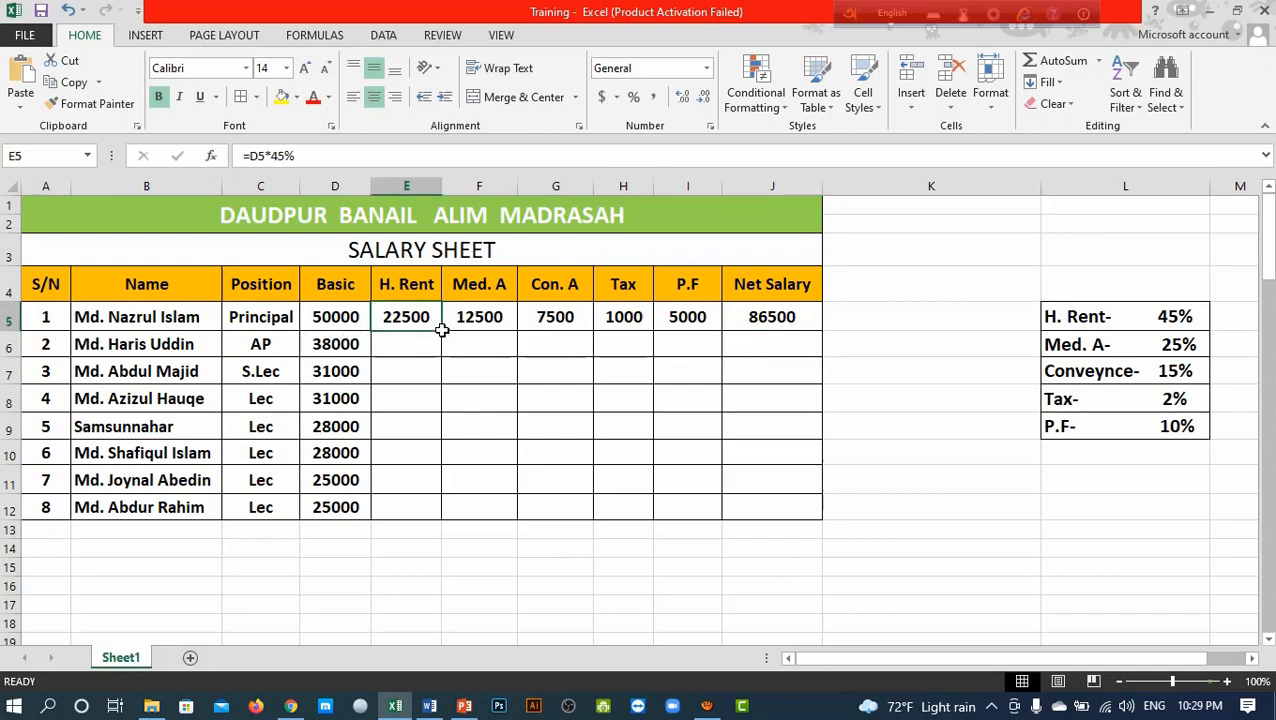
{"action": "left_click_drag", "start_coordinate": [439, 336], "coordinate": [441, 516]}
{"action": "left_click", "coordinate": [482, 318]}
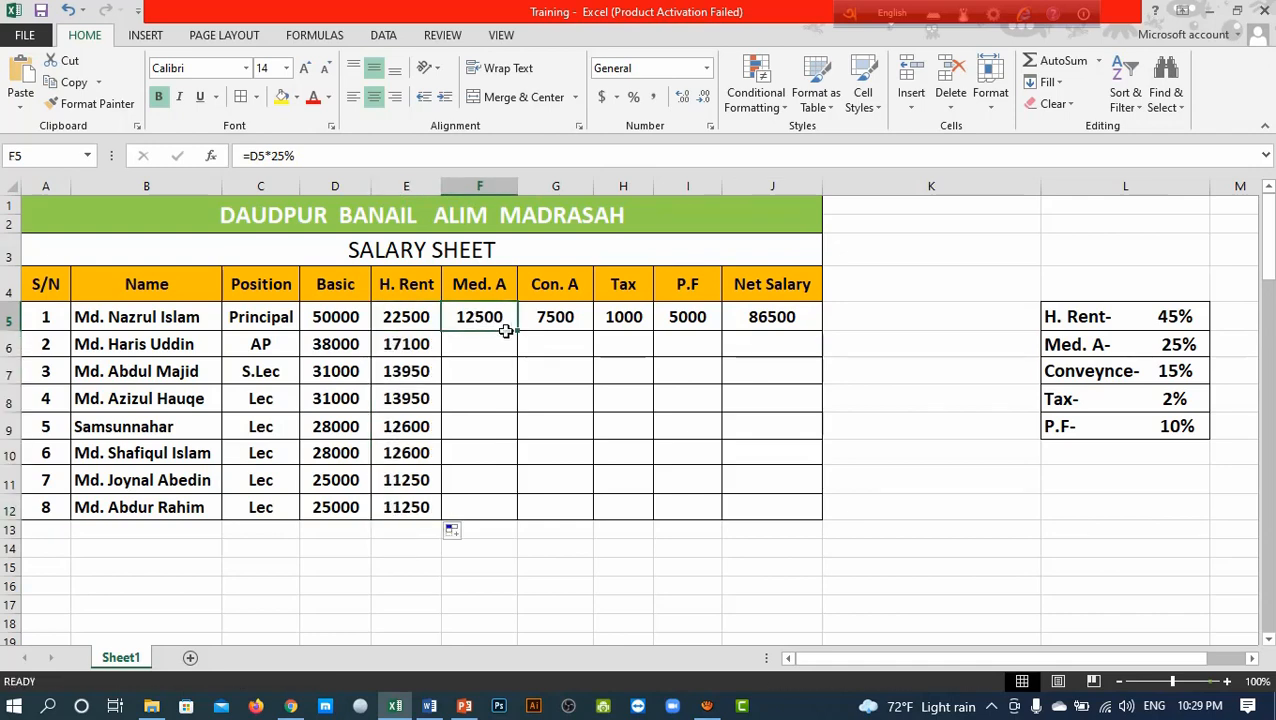
{"action": "left_click_drag", "start_coordinate": [516, 333], "coordinate": [517, 519]}
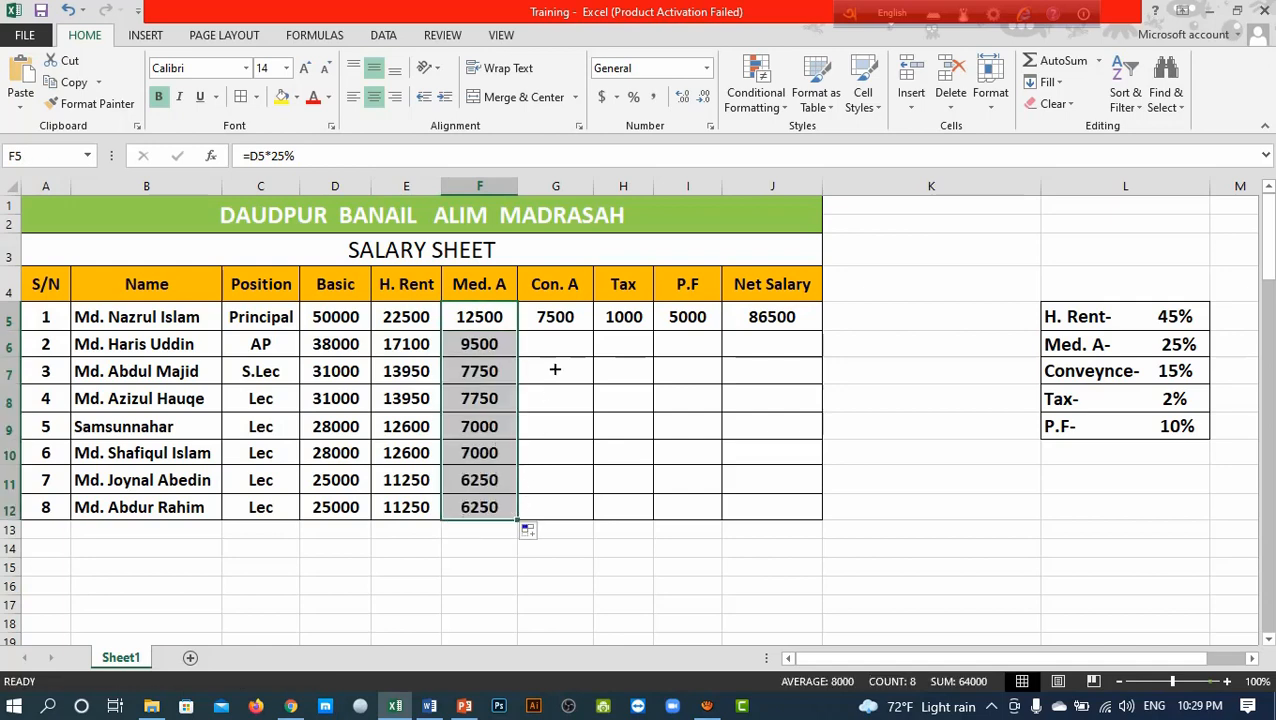
{"action": "left_click", "coordinate": [558, 324]}
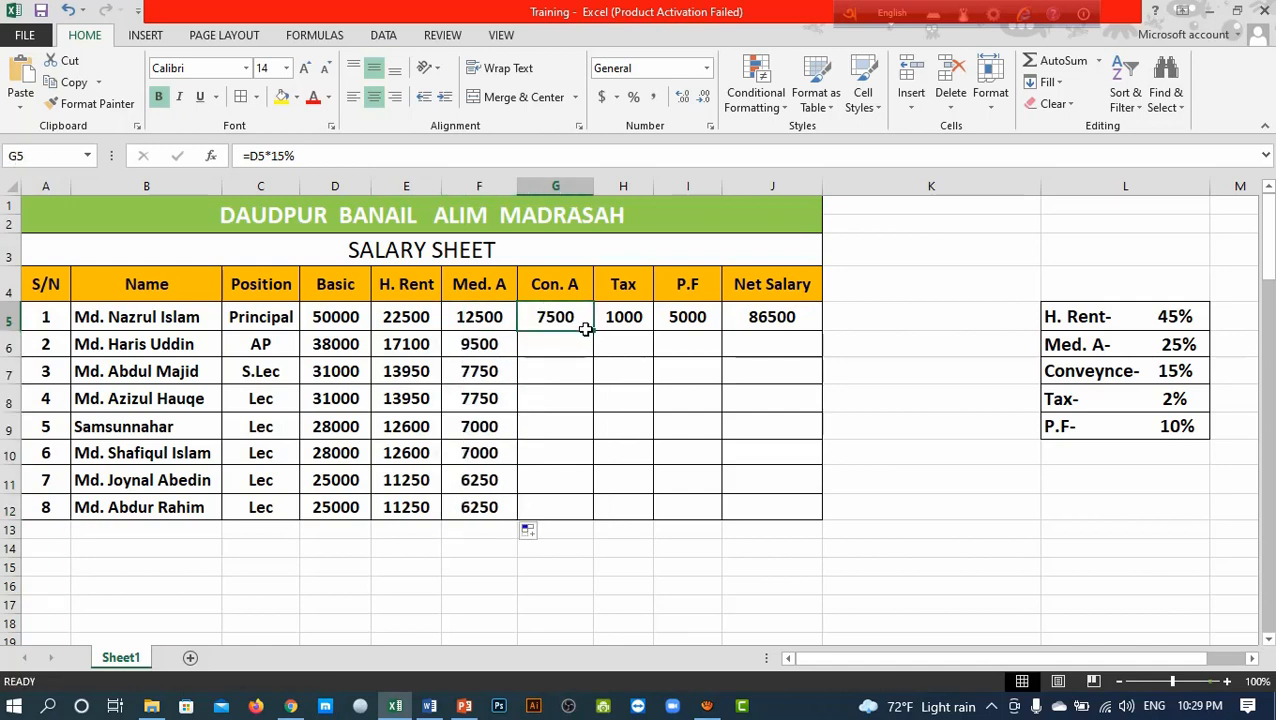
{"action": "left_click_drag", "start_coordinate": [593, 331], "coordinate": [601, 510]}
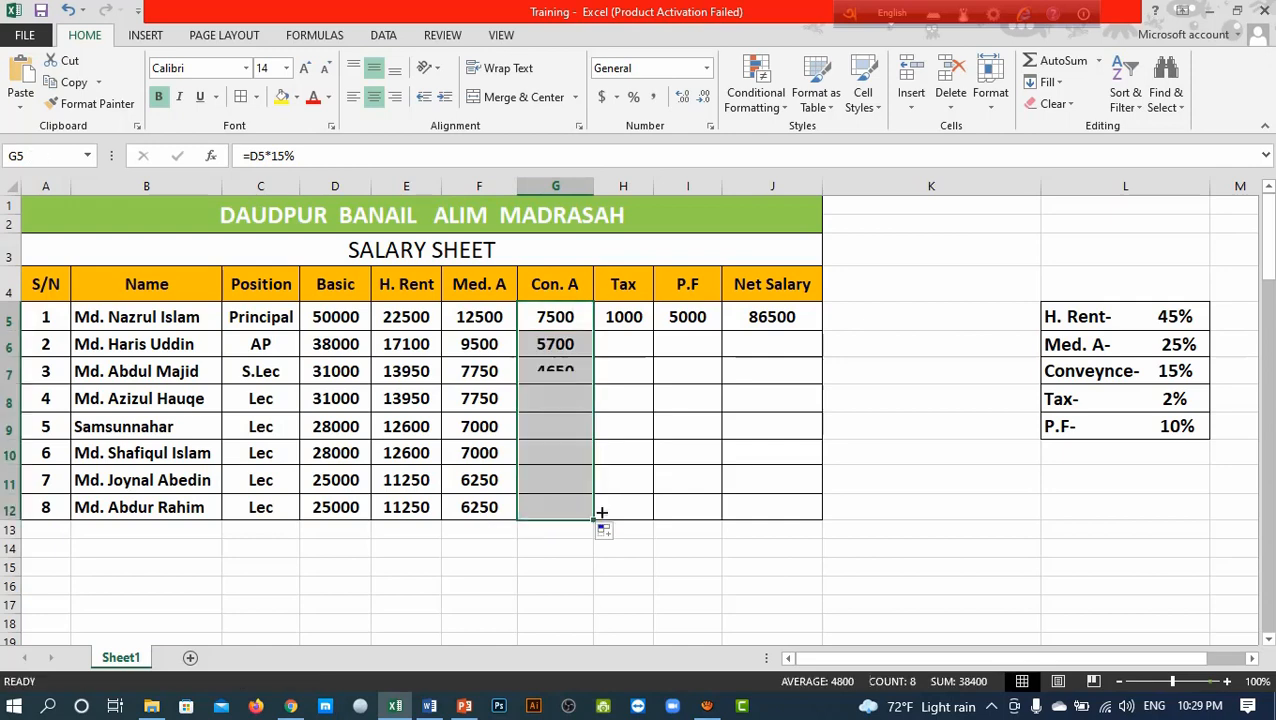
Fill the tax and P.F deduction formulas in H5 and I5 down to row 12
{"action": "left_click", "coordinate": [638, 325]}
{"action": "left_click_drag", "start_coordinate": [652, 331], "coordinate": [661, 515]}
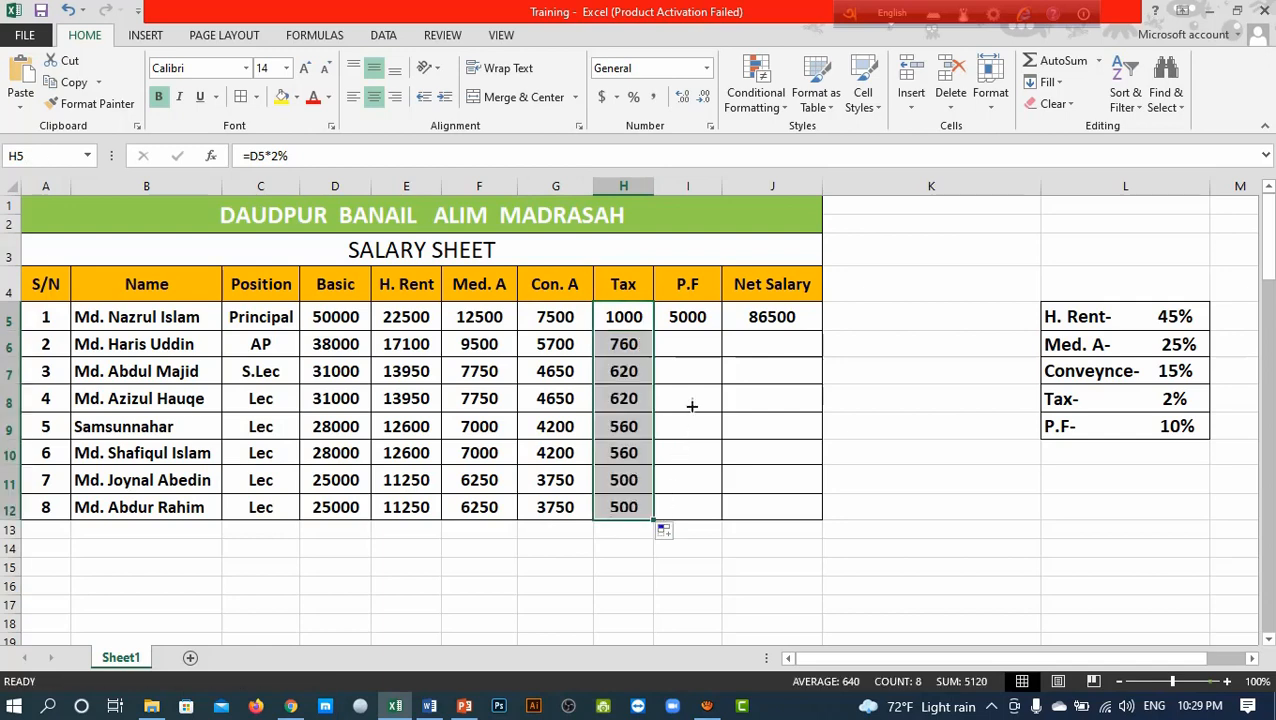
{"action": "left_click", "coordinate": [690, 316]}
{"action": "left_click_drag", "start_coordinate": [720, 331], "coordinate": [732, 500]}
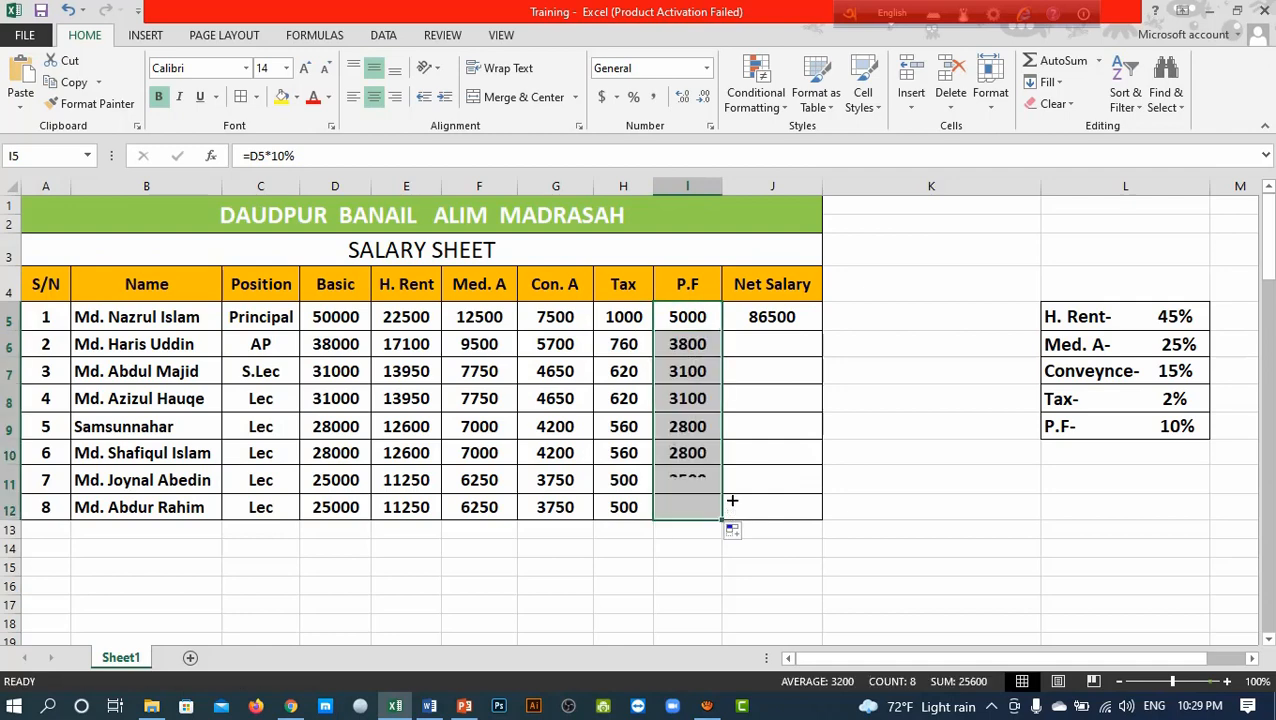
Fill the net salary formula in J5 down to row 12 for the remaining employees
{"action": "left_click", "coordinate": [776, 318]}
{"action": "left_click_drag", "start_coordinate": [822, 331], "coordinate": [822, 518]}
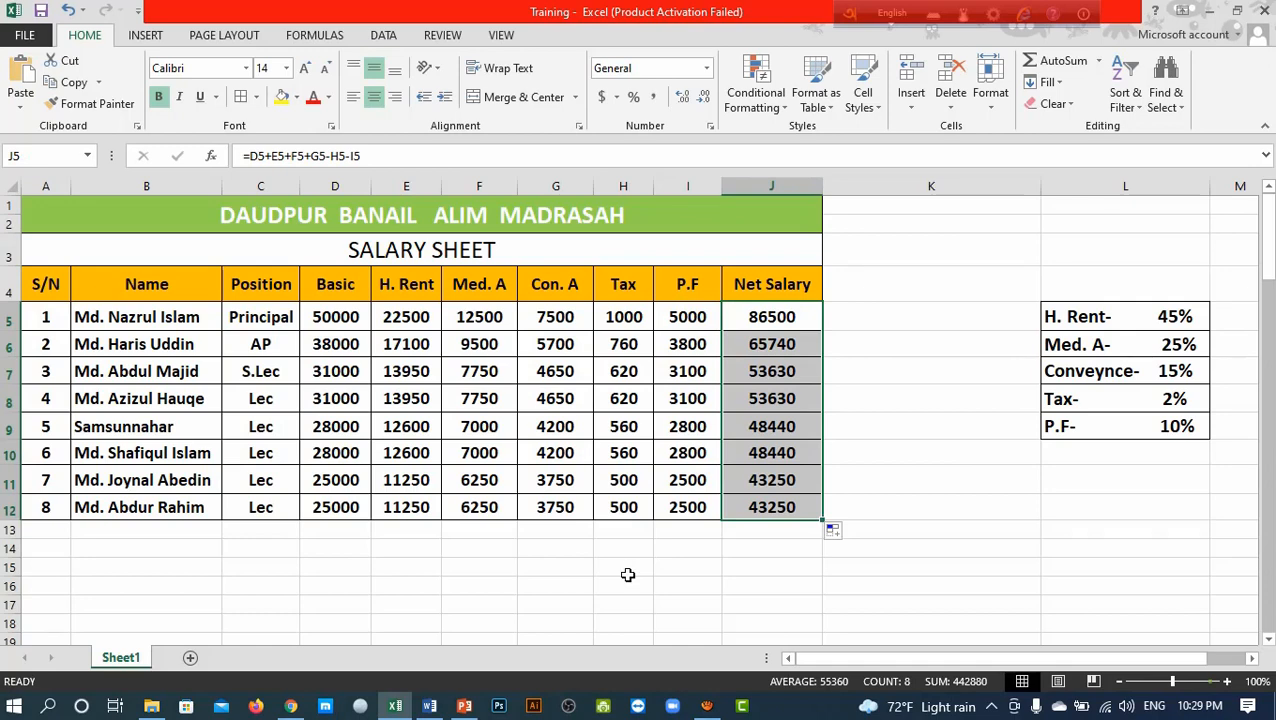
{"action": "left_click", "coordinate": [628, 573]}
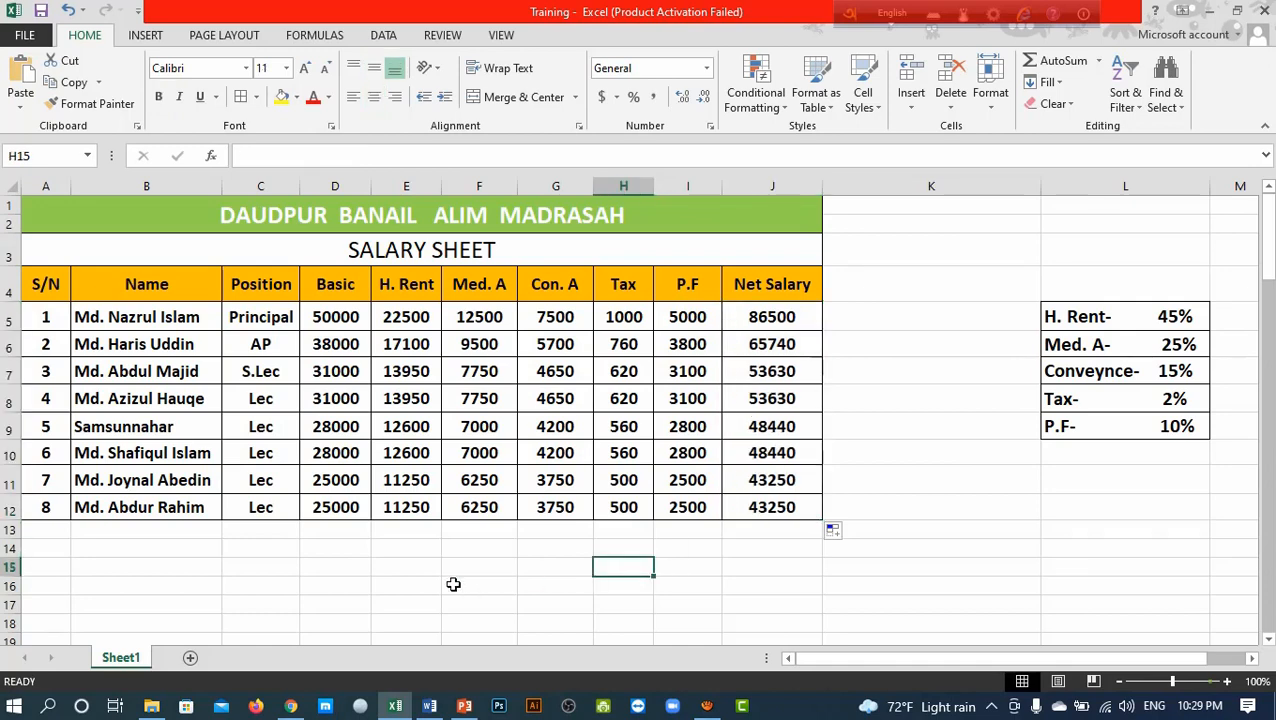